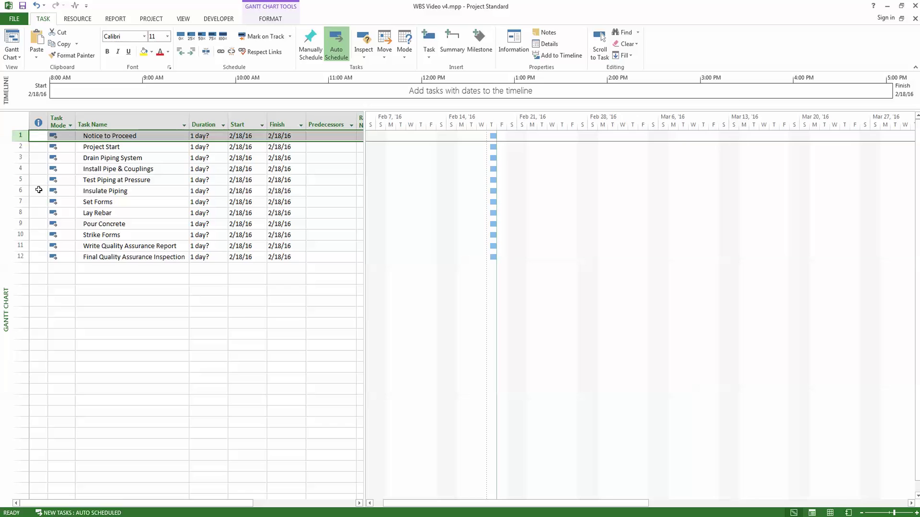
pyautogui.click(22, 201)
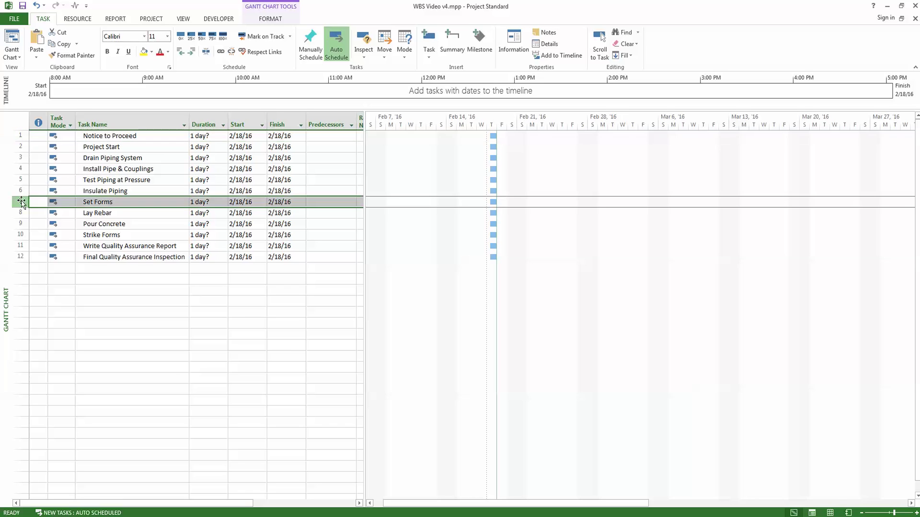
pyautogui.press('Down')
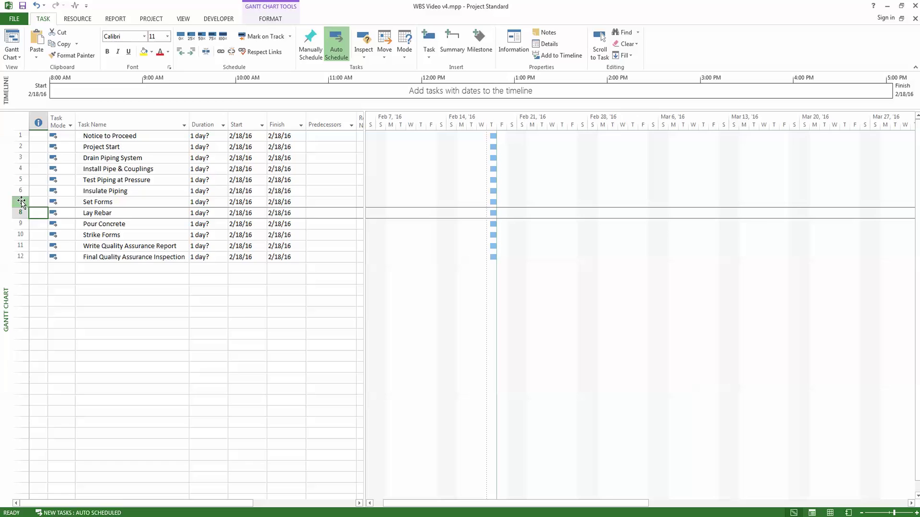
pyautogui.press('Down')
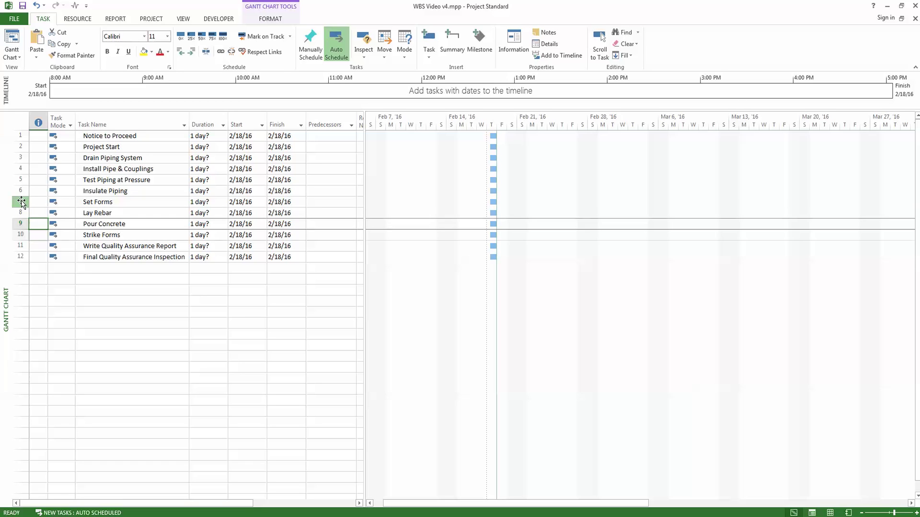
pyautogui.press('Down')
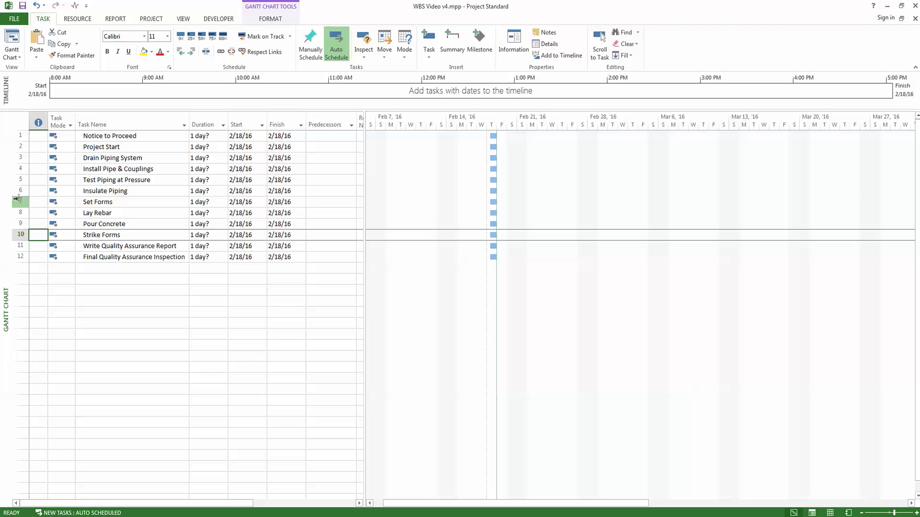
# Insert a new task directly above Set Forms and name it Thrust Block.
pyautogui.click(18, 200)
pyautogui.rightClick(19, 201)
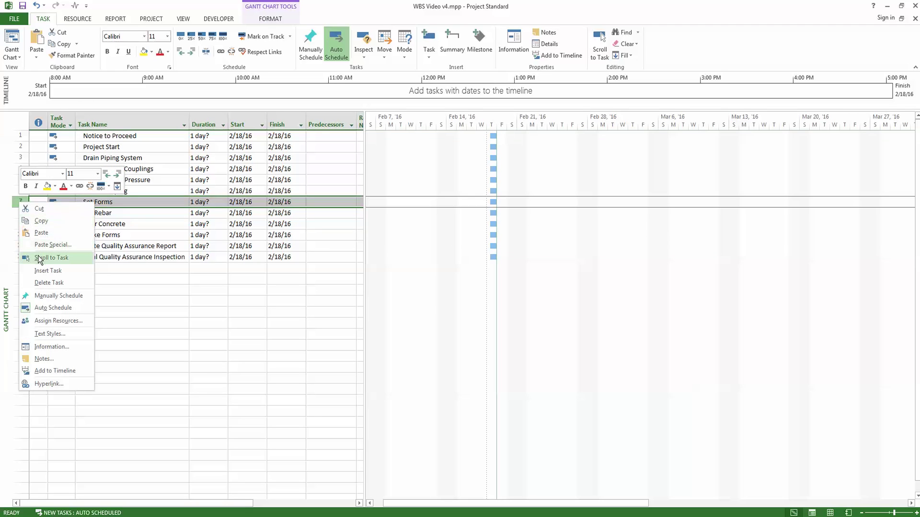
pyautogui.click(48, 270)
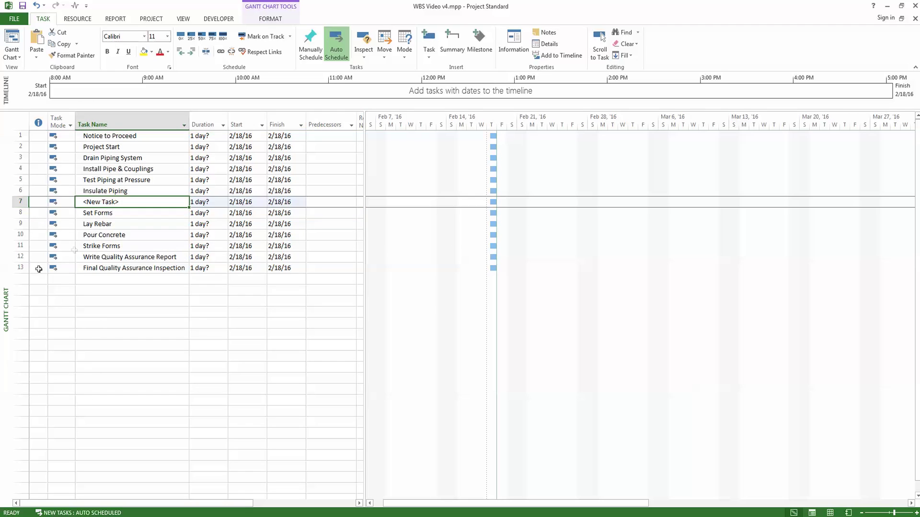
pyautogui.doubleClick(123, 202)
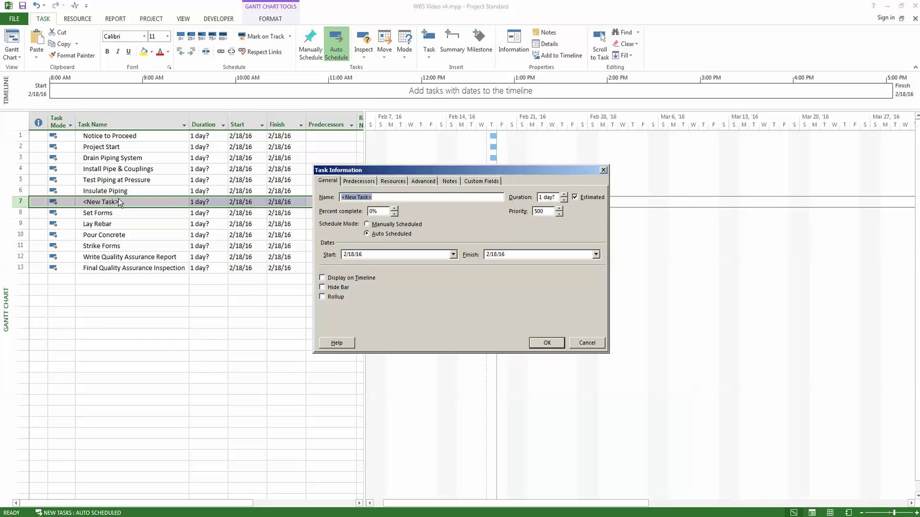
pyautogui.write('Thurs')
pyautogui.press('BackSpace')
pyautogui.press('BackSpace')
pyautogui.press('BackSpace')
pyautogui.write('rust Block')
pyautogui.click(537, 341)
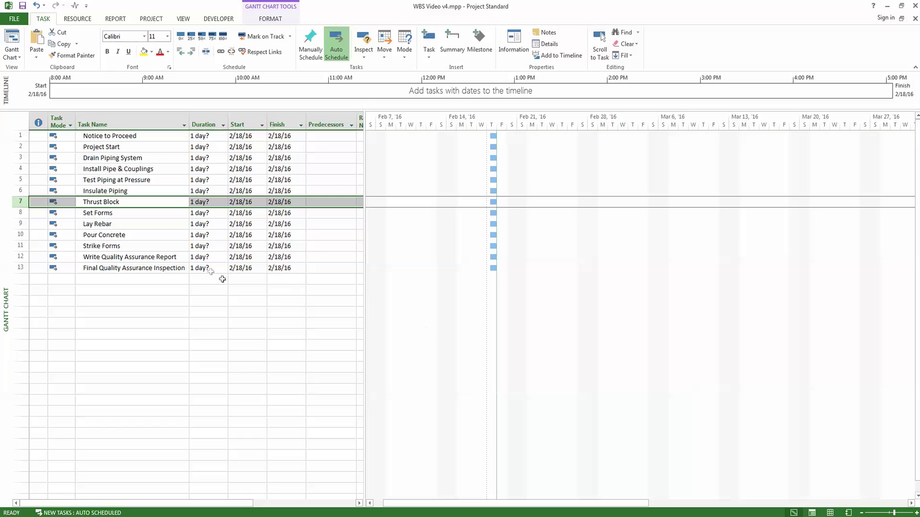
# Indent the tasks from Set Forms through Strike Forms so they become subtasks of Thrust Block.
pyautogui.click(24, 213)
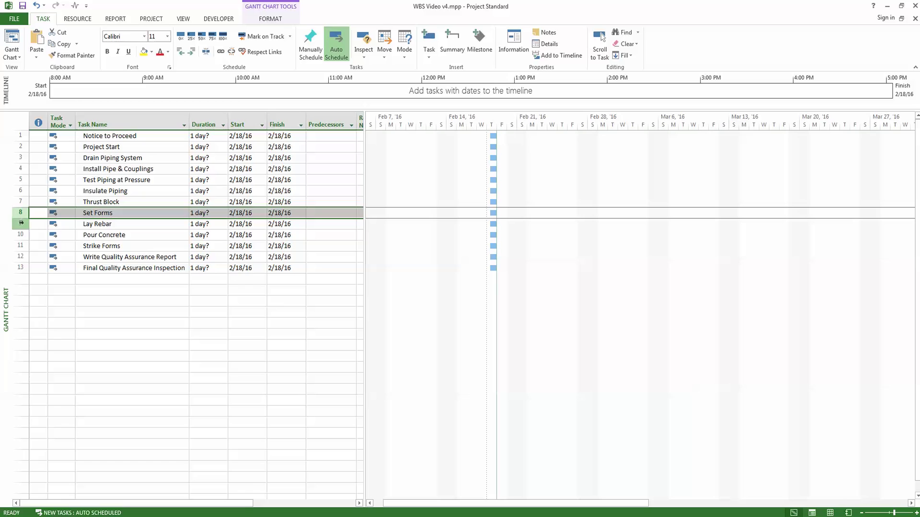
pyautogui.keyDown('shift'); pyautogui.click(19, 247); pyautogui.keyUp('shift')
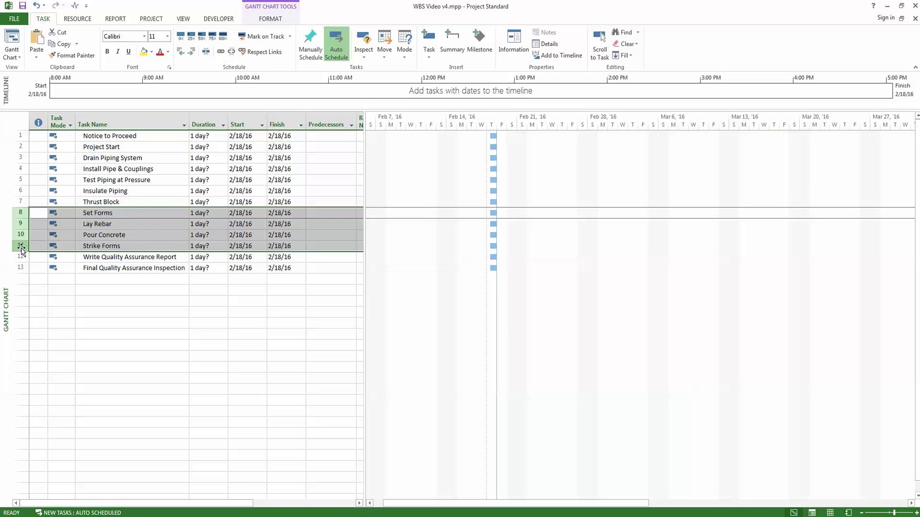
pyautogui.click(189, 54)
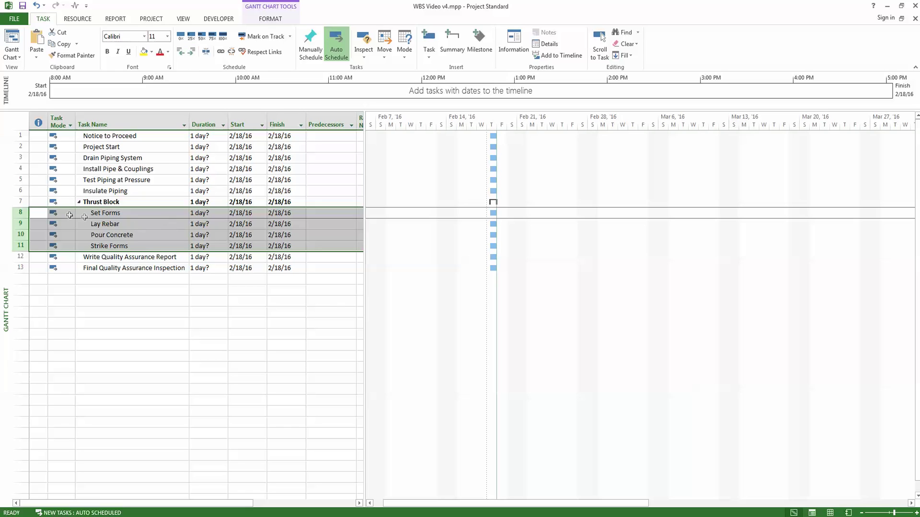
pyautogui.click(20, 202)
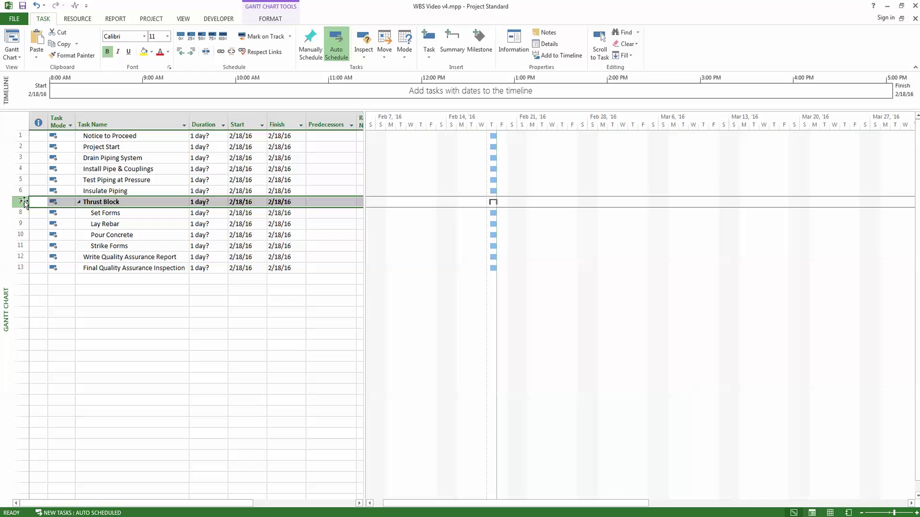
# Insert a new task directly above Install Pipe & Couplings and name it Pipe & Couplings.
pyautogui.click(19, 169)
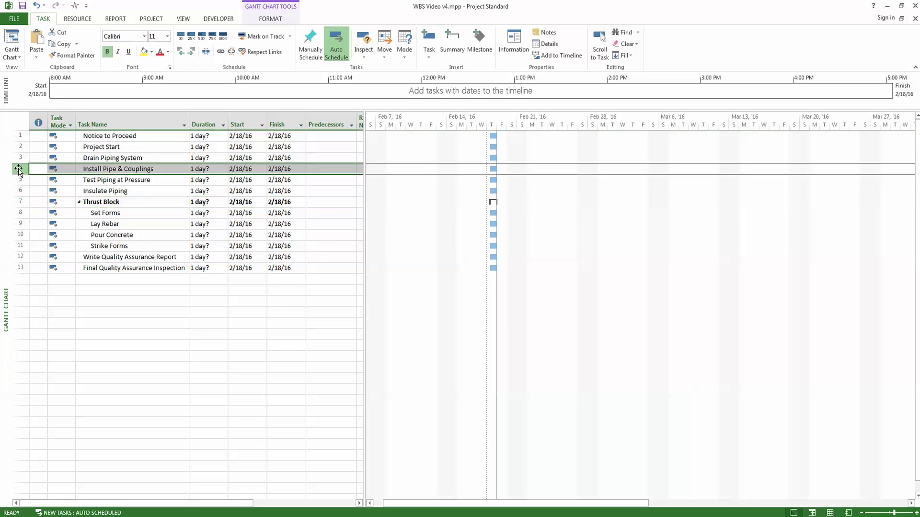
pyautogui.moveTo(19, 169); pyautogui.dragTo(21, 192)
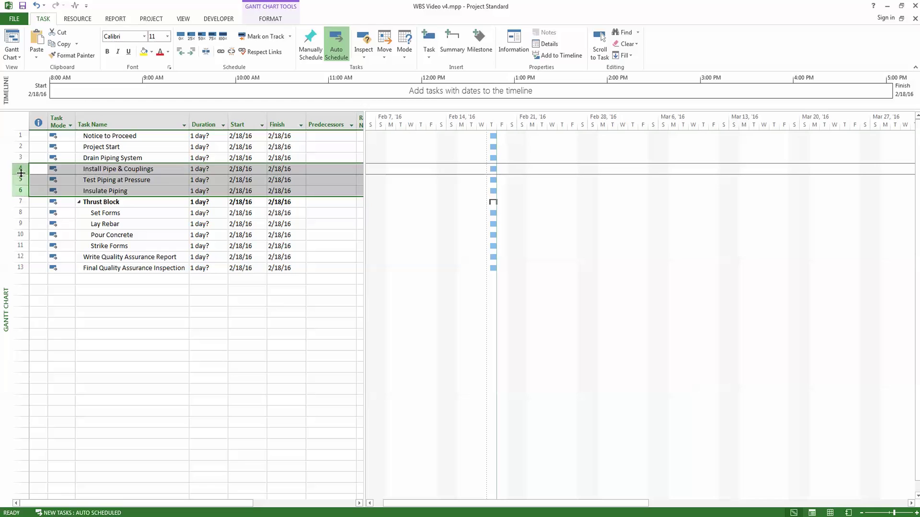
pyautogui.click(21, 158)
pyautogui.click(22, 167)
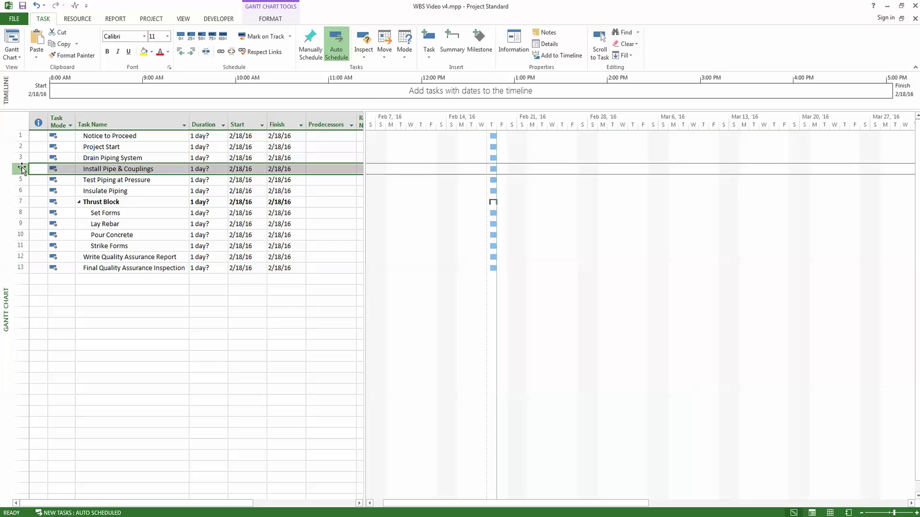
pyautogui.rightClick(22, 168)
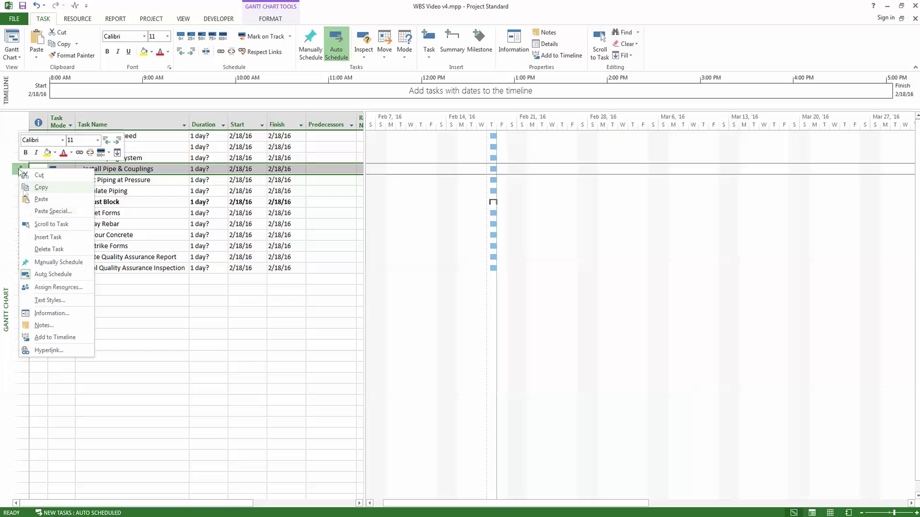
pyautogui.click(48, 237)
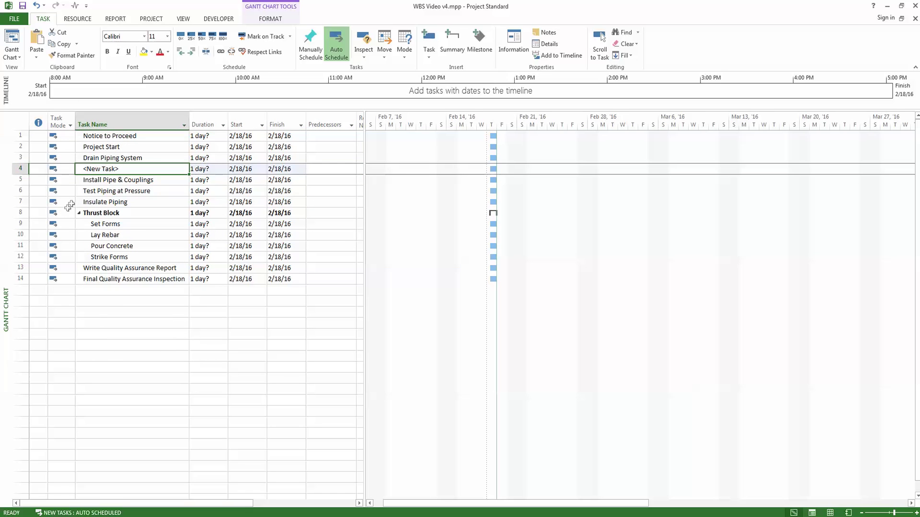
pyautogui.doubleClick(104, 169)
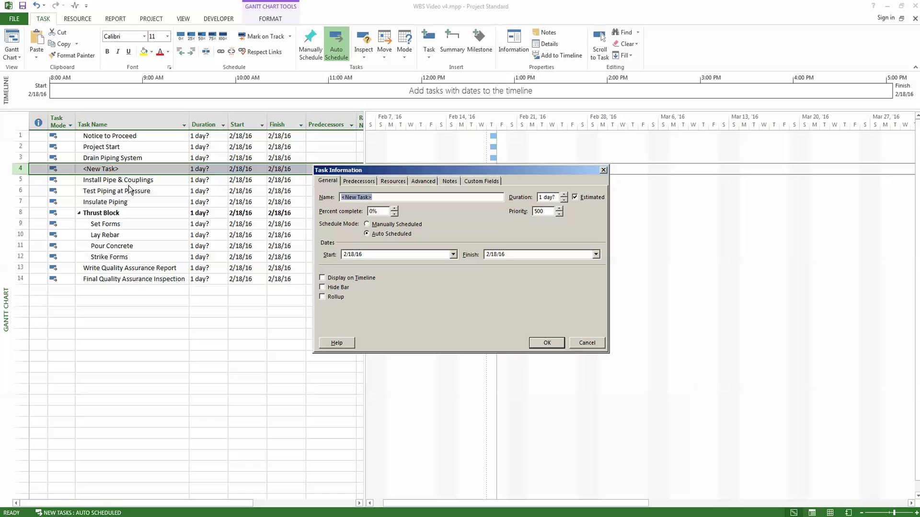
pyautogui.write('Pipe & Couplings')
pyautogui.click(549, 345)
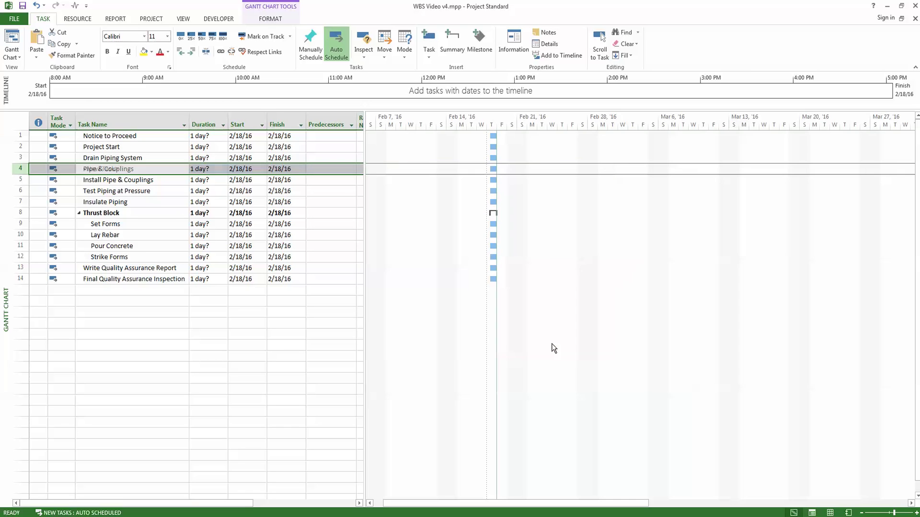
# Indent Install Pipe & Couplings, Test Piping at Pressure and Insulate Piping as subtasks of Pipe & Couplings.
pyautogui.click(23, 182)
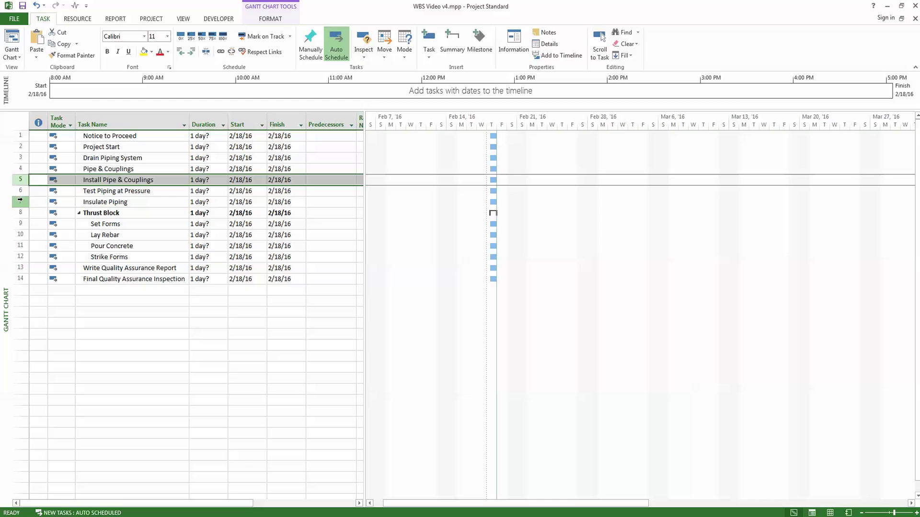
pyautogui.keyDown('shift'); pyautogui.click(23, 202); pyautogui.keyUp('shift')
pyautogui.click(192, 52)
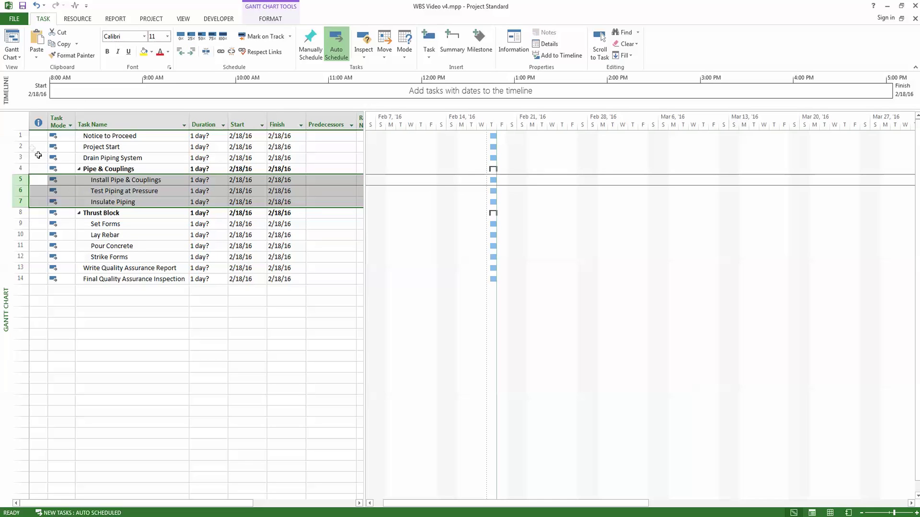
pyautogui.click(23, 135)
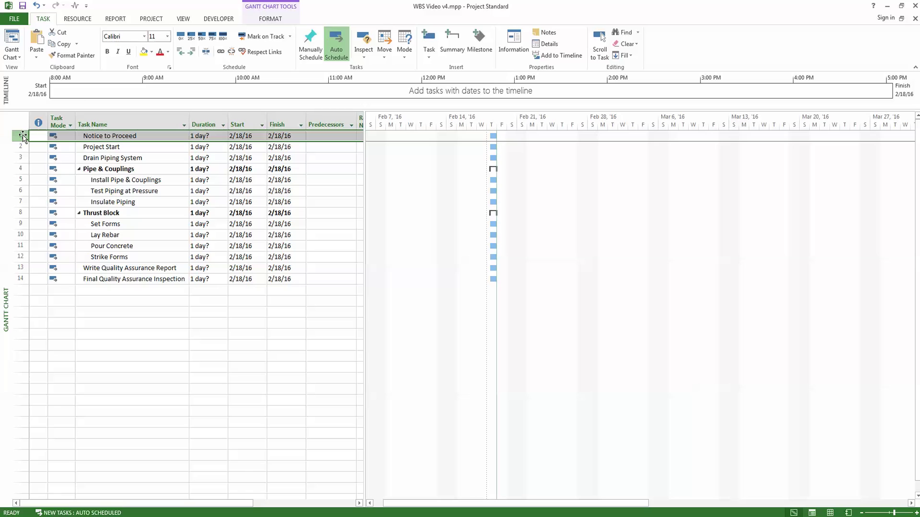
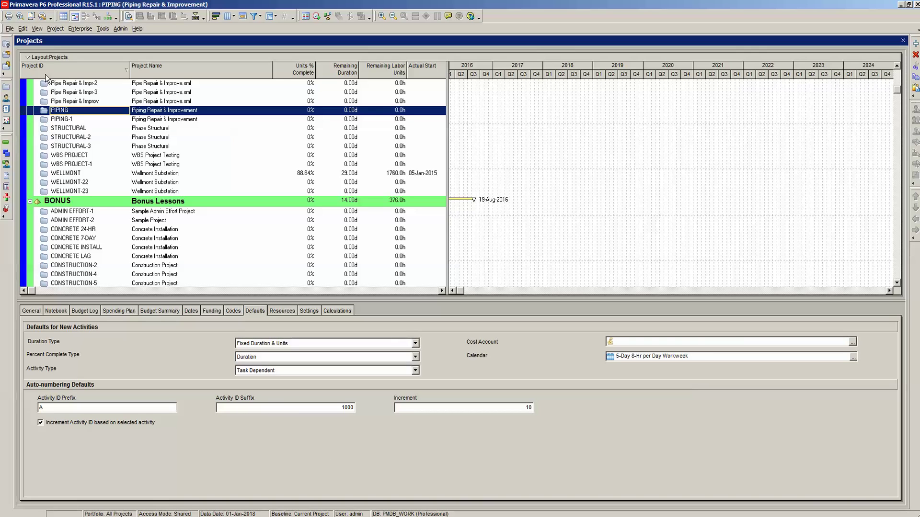
# In Primavera P6, open the WBS of the PIPING project and add a WBS element named Demolition Piping under the project.
pyautogui.click(56, 28)
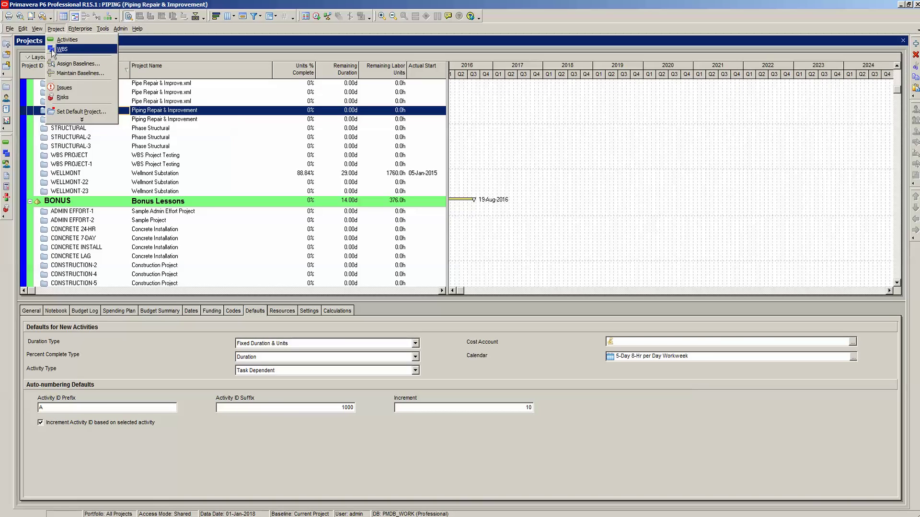
pyautogui.click(52, 47)
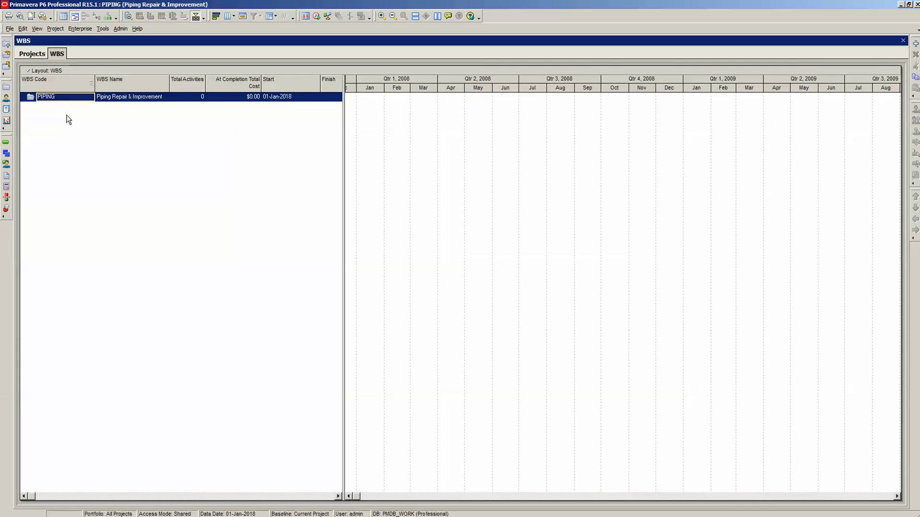
pyautogui.click(23, 29)
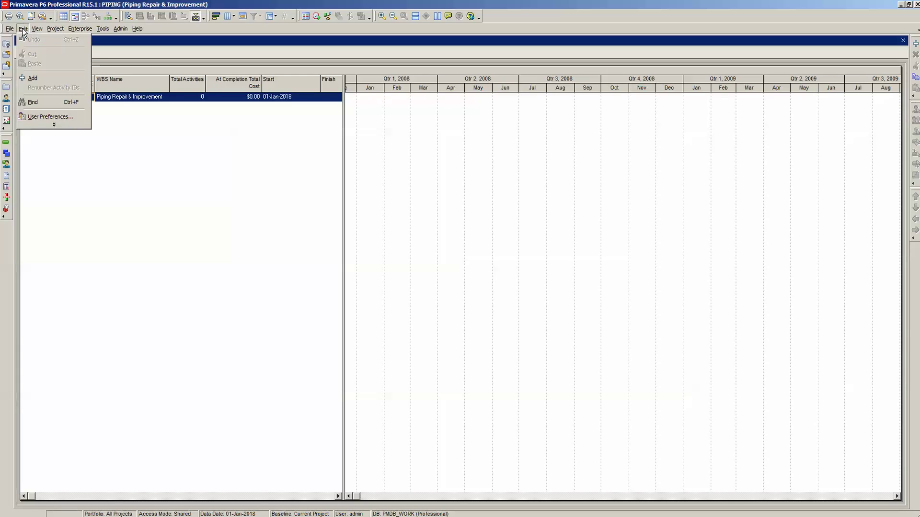
pyautogui.click(33, 78)
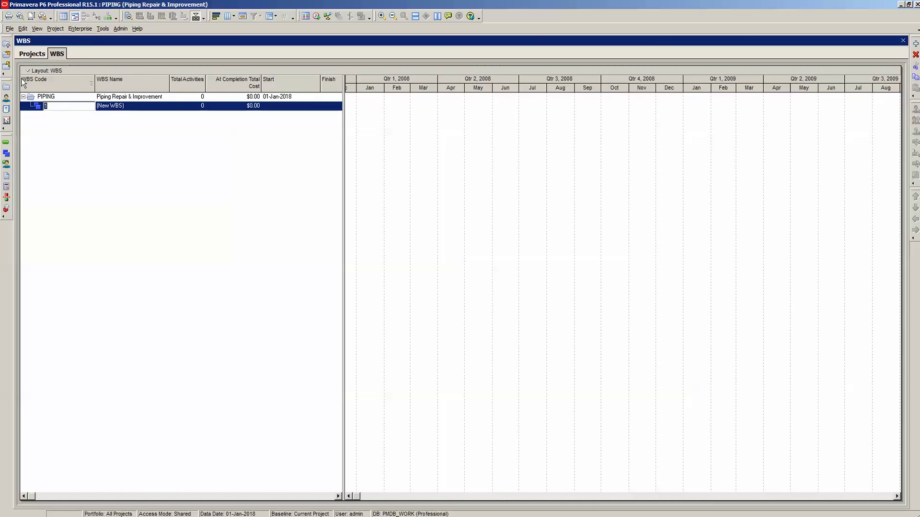
pyautogui.click(141, 106)
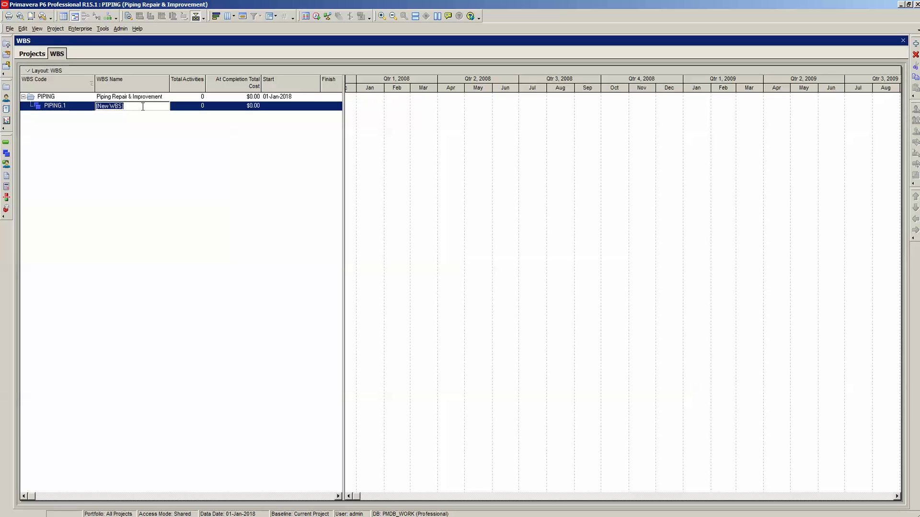
pyautogui.write('Demolition Piping')
pyautogui.press('Return')
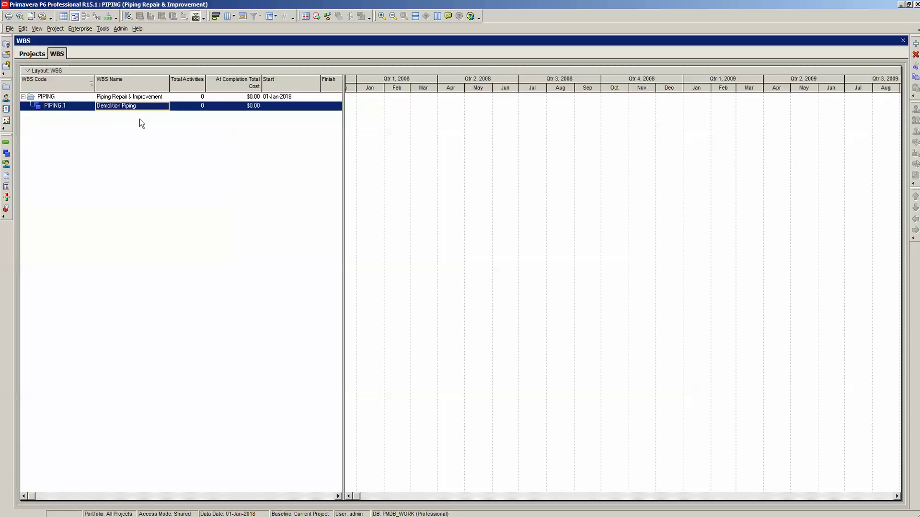
# Add another WBS element named Installation Piping and outdent it to the same level as Demolition Piping.
pyautogui.click(22, 29)
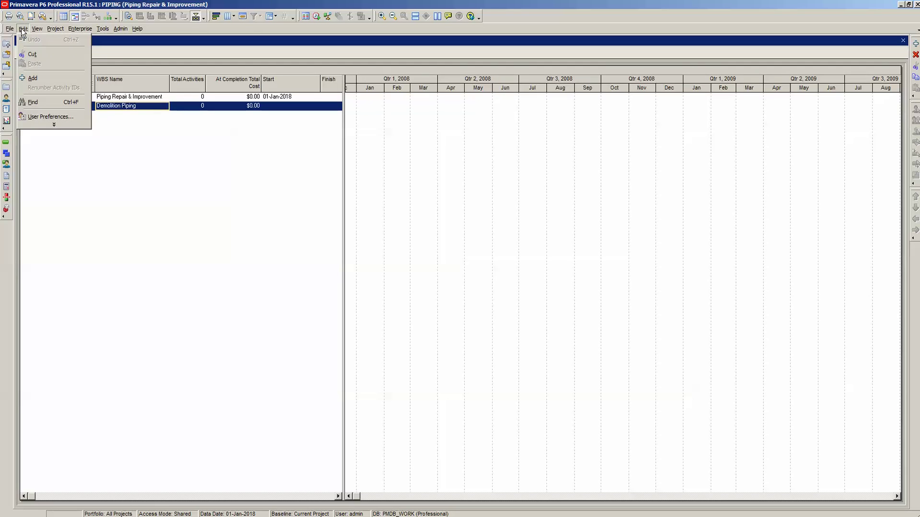
pyautogui.click(27, 78)
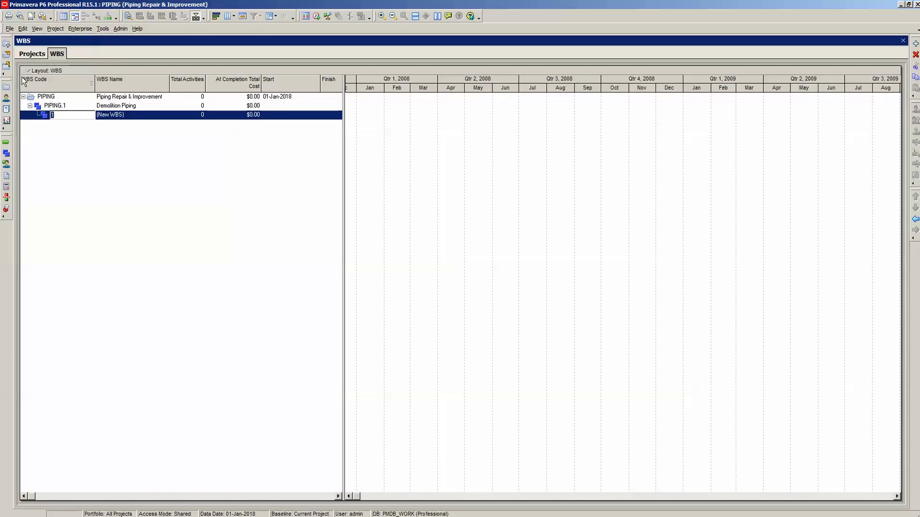
pyautogui.click(131, 115)
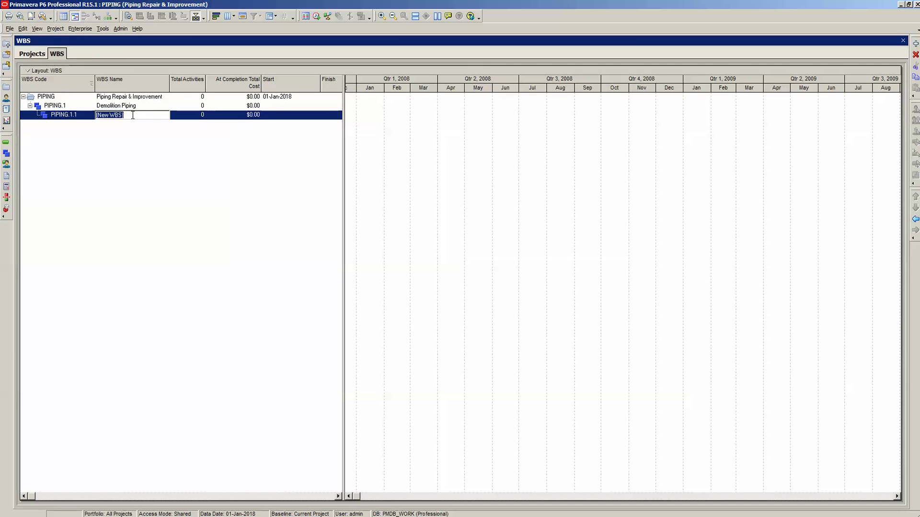
pyautogui.write('Installation Piping')
pyautogui.click(123, 139)
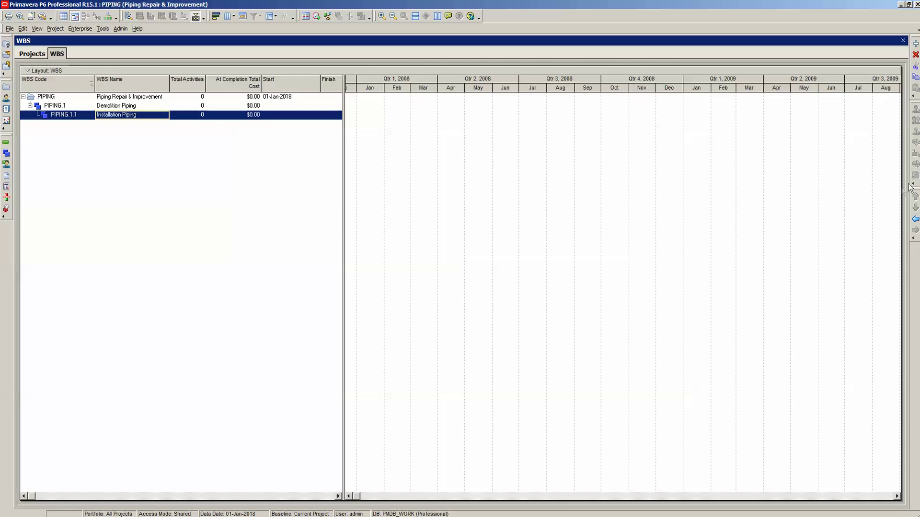
pyautogui.moveTo(914, 189); pyautogui.dragTo(244, 175)
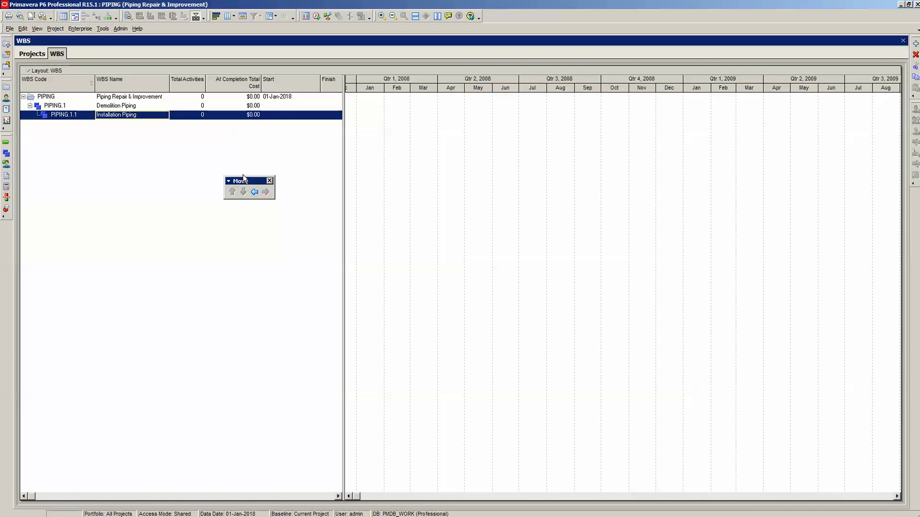
pyautogui.click(254, 193)
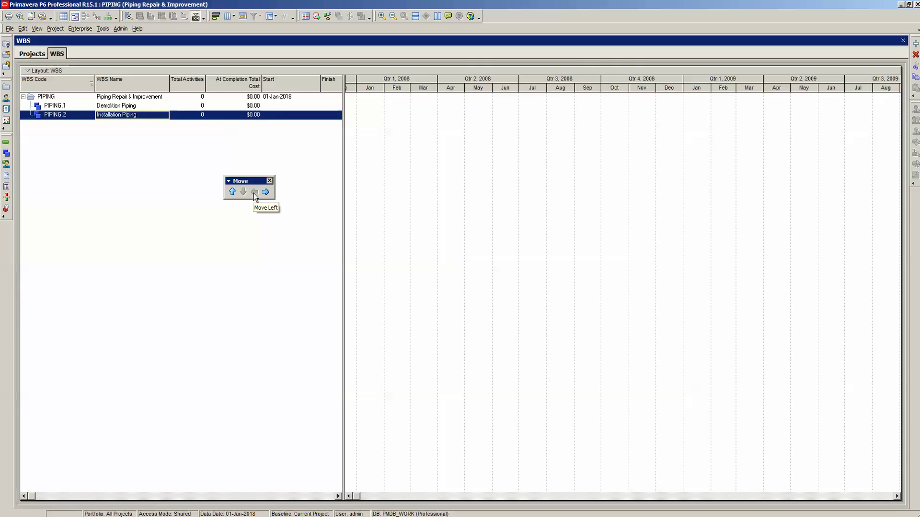
# Add a WBS element named Pipe & Couplings under Installation Piping.
pyautogui.click(22, 29)
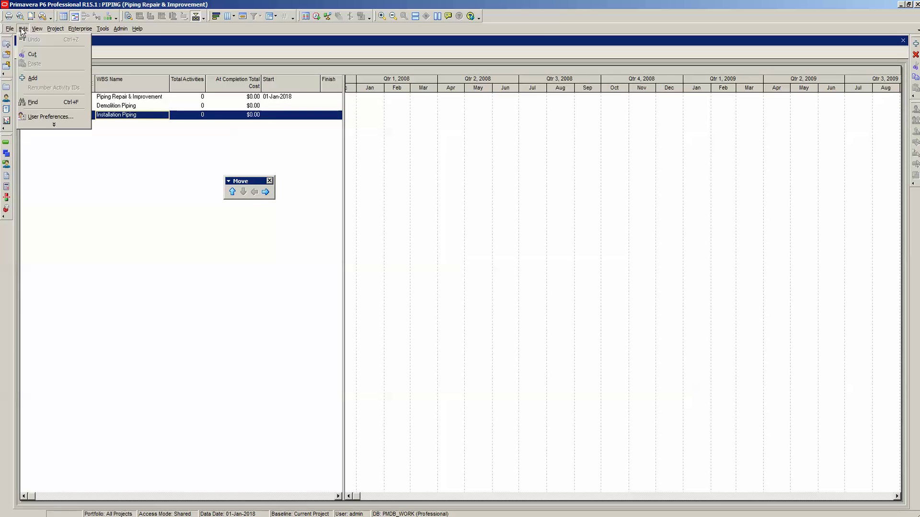
pyautogui.click(23, 78)
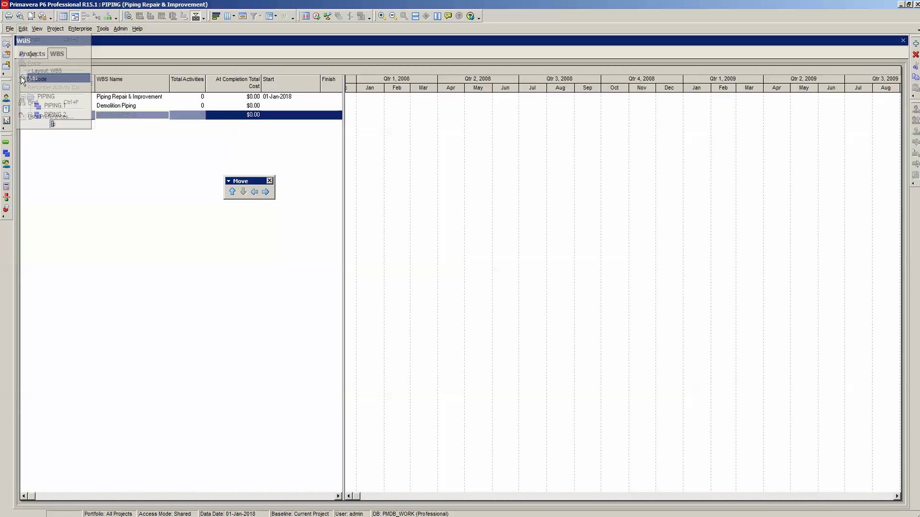
pyautogui.click(146, 128)
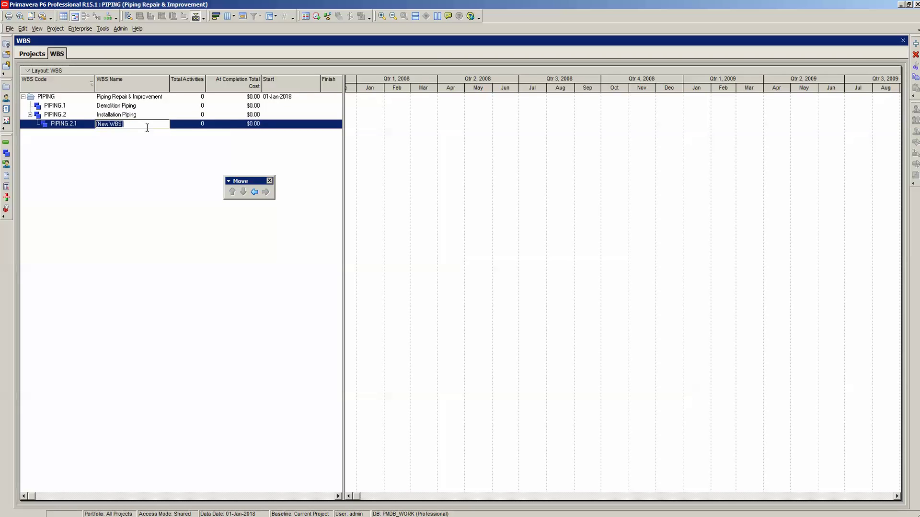
pyautogui.write('Pipe & Couplings')
pyautogui.press('Return')
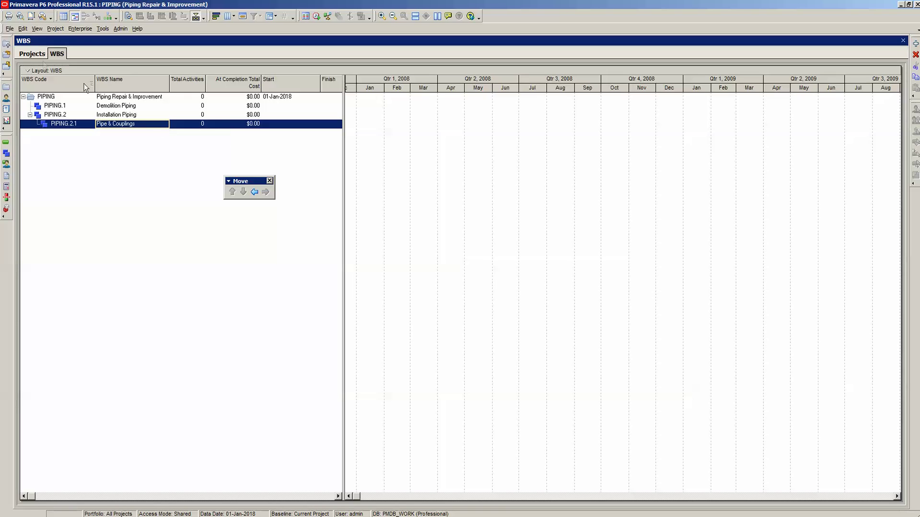
# Add a WBS element named Thrust Block and outdent it to the same level as Pipe & Couplings.
pyautogui.click(23, 29)
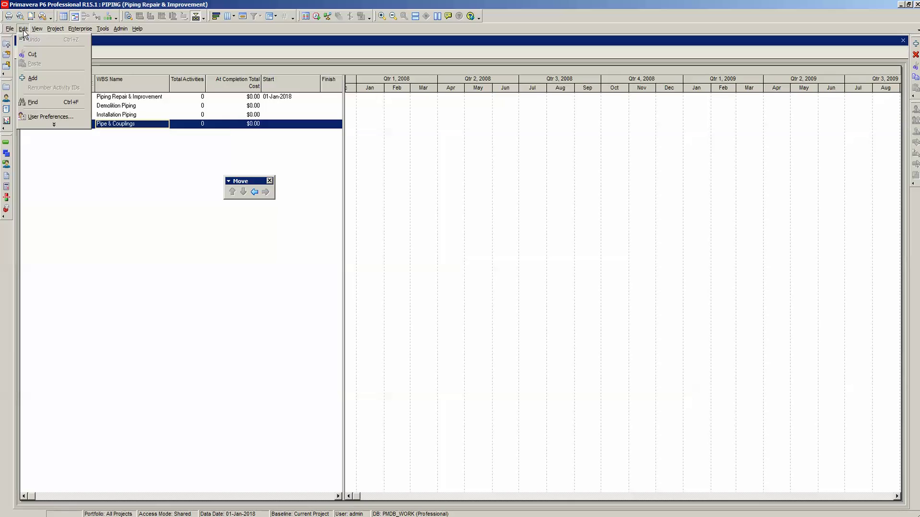
pyautogui.click(25, 77)
pyautogui.click(143, 135)
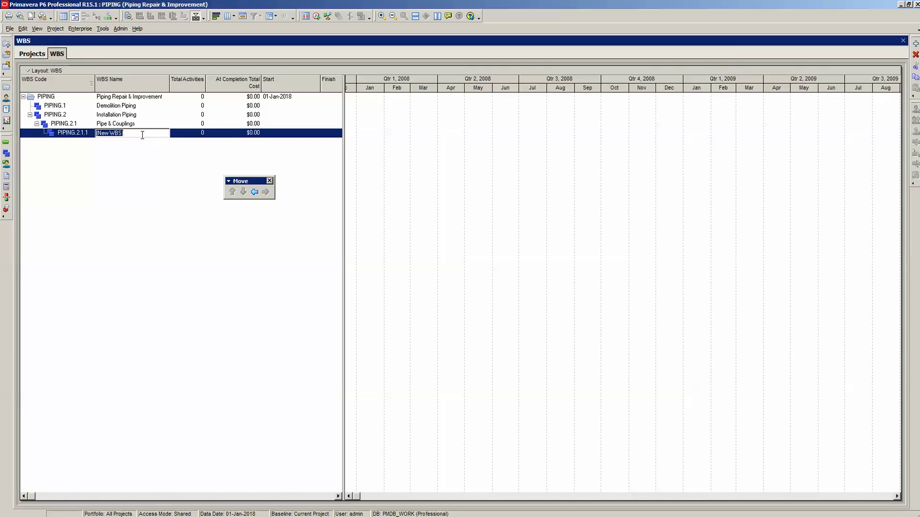
pyautogui.write('Thrust Block')
pyautogui.click(154, 237)
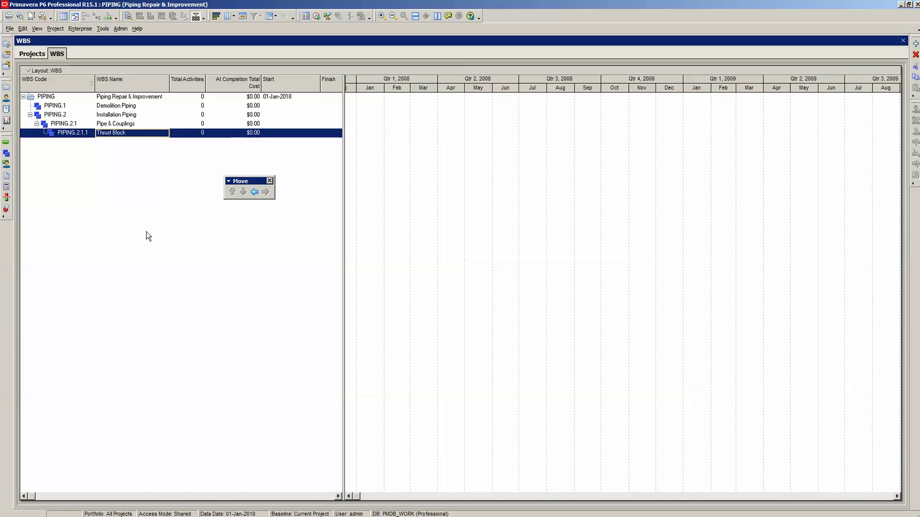
pyautogui.click(254, 192)
# Add a WBS element named Quality Assurance and outdent it two levels to match Demolition Piping and Installation Piping.
pyautogui.click(23, 29)
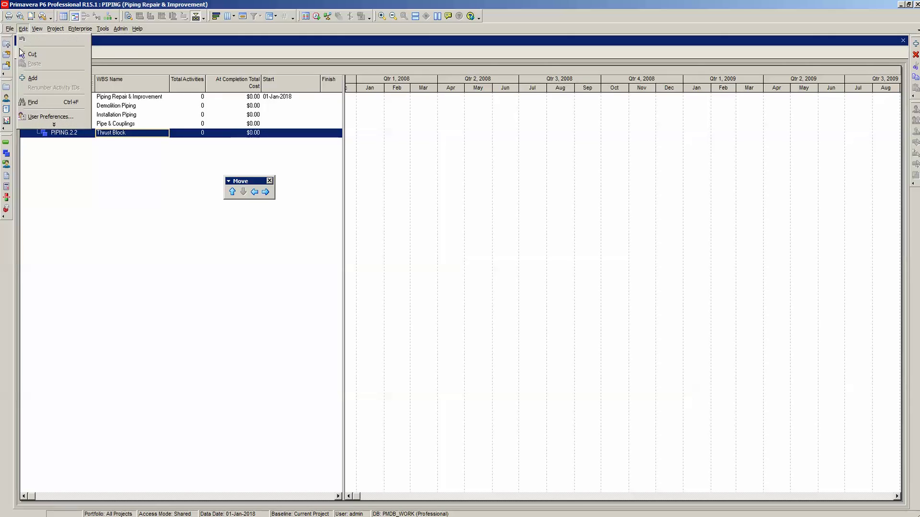
pyautogui.click(32, 78)
pyautogui.click(141, 142)
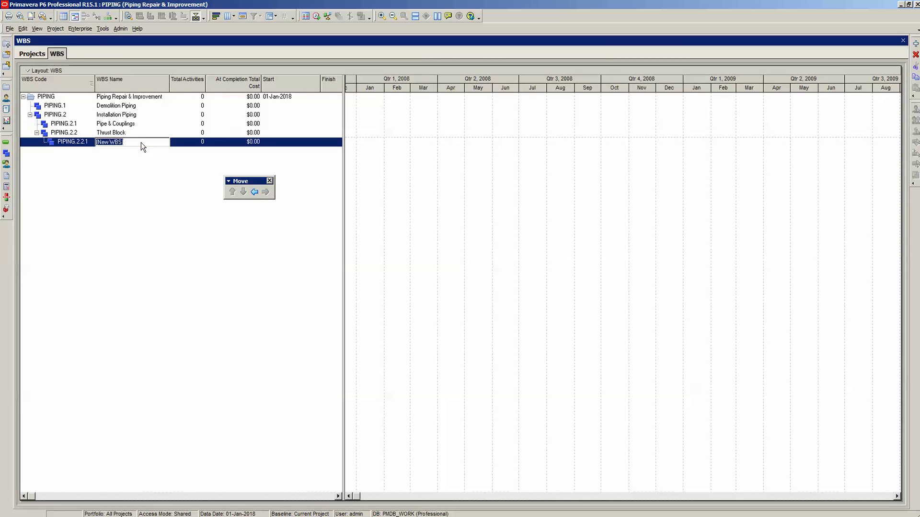
pyautogui.write('Quality Assurance')
pyautogui.press('Return')
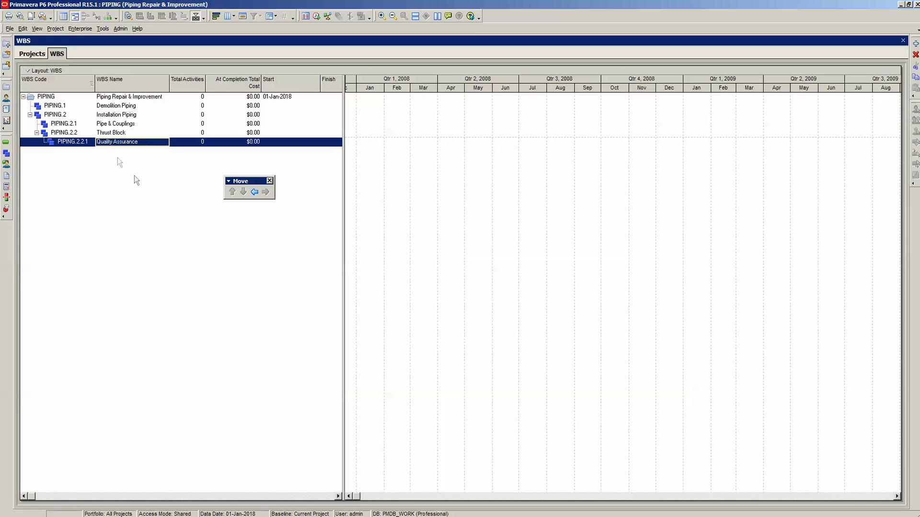
pyautogui.click(254, 192)
pyautogui.click(254, 192)
# Change the WBS code of Thrust Block to 3 and set it back to 2.
pyautogui.click(89, 133)
pyautogui.click(88, 132)
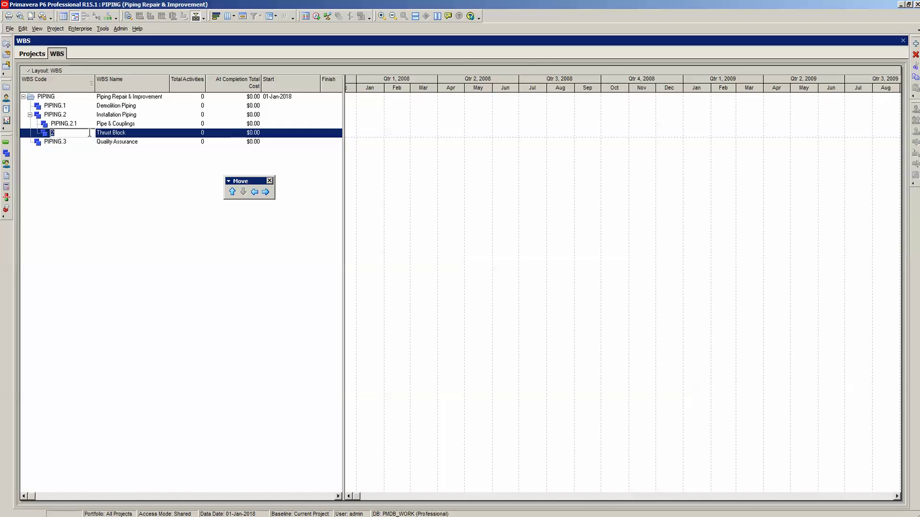
pyautogui.write('3')
pyautogui.click(97, 175)
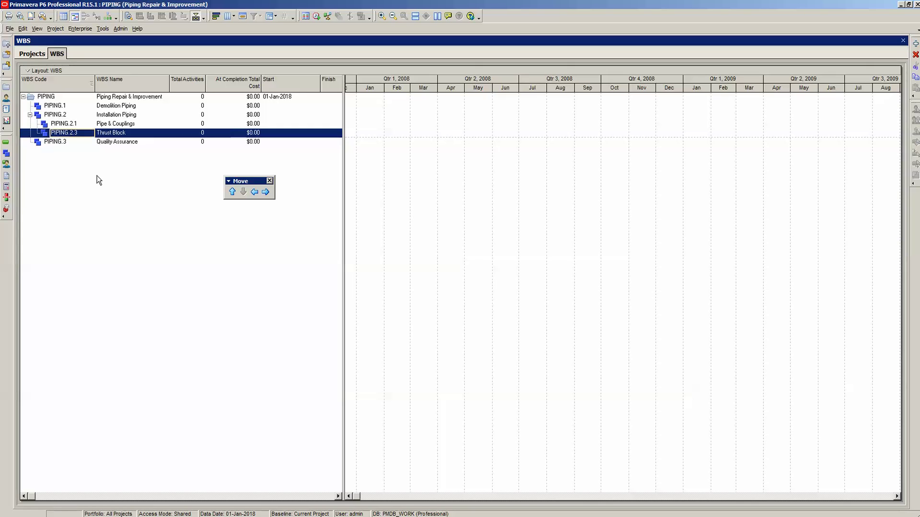
pyautogui.click(81, 133)
pyautogui.write('2')
pyautogui.press('Return')
# View the WBS as a chart, dock the floating Move toolbar, and return to the table view.
pyautogui.click(109, 18)
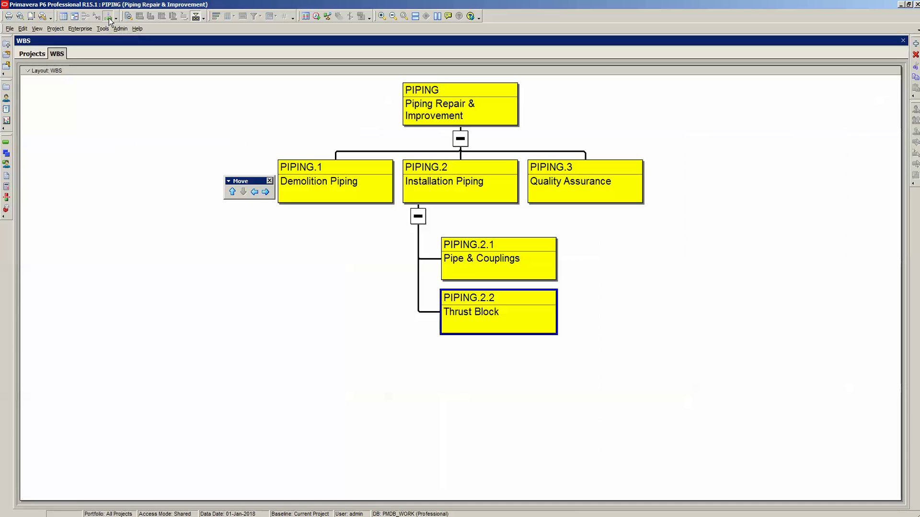
pyautogui.moveTo(242, 181); pyautogui.dragTo(910, 201)
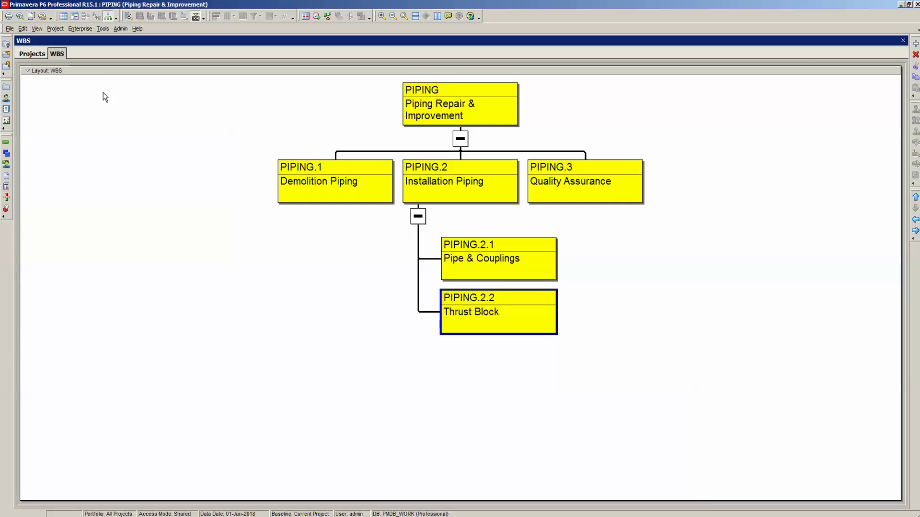
pyautogui.click(76, 16)
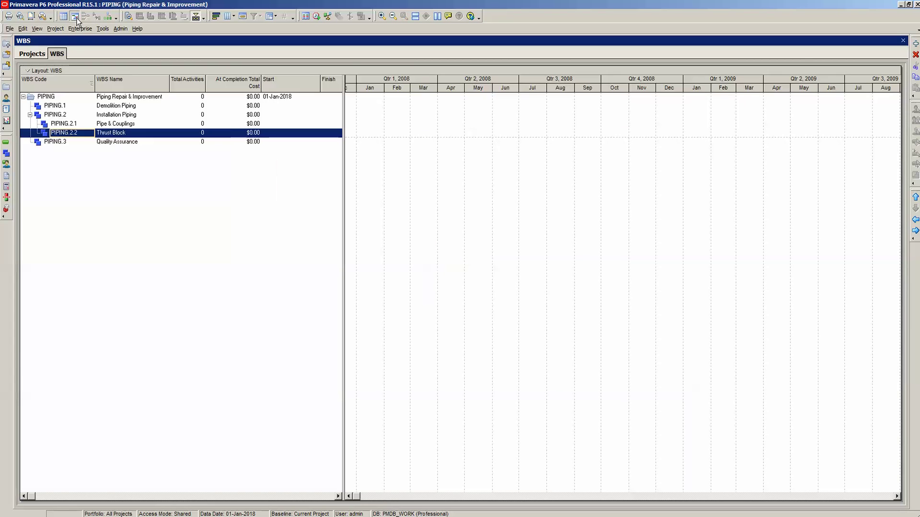
# Open the project's activities and reload the Gantt Chart layout without saving changes, widening the table to show the Resources column.
pyautogui.click(9, 144)
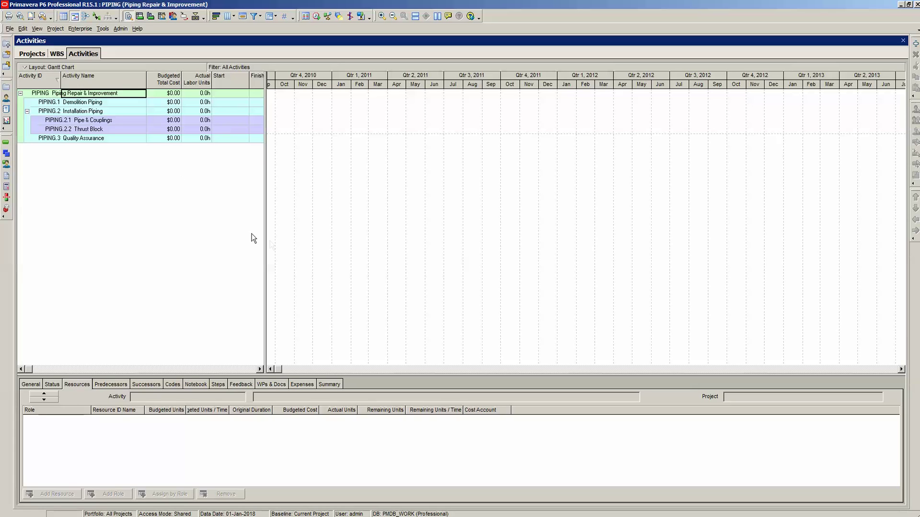
pyautogui.moveTo(269, 242); pyautogui.dragTo(431, 243)
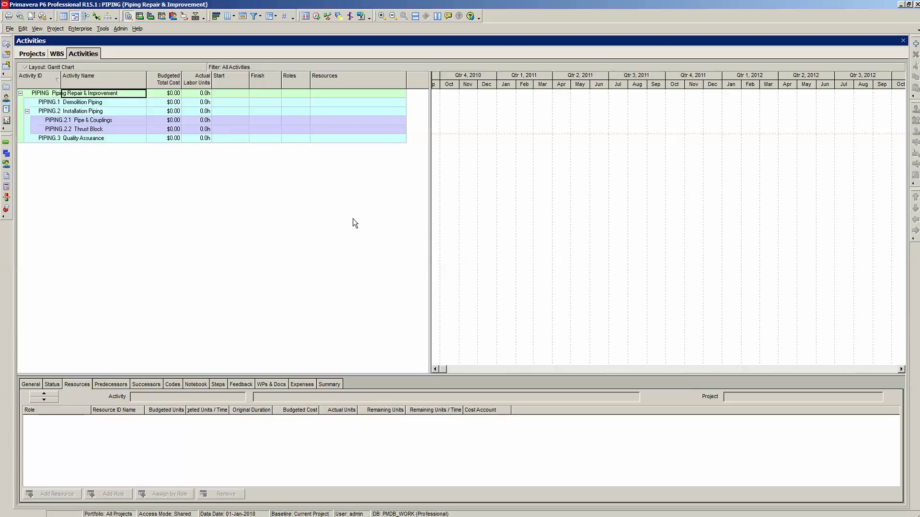
pyautogui.click(24, 67)
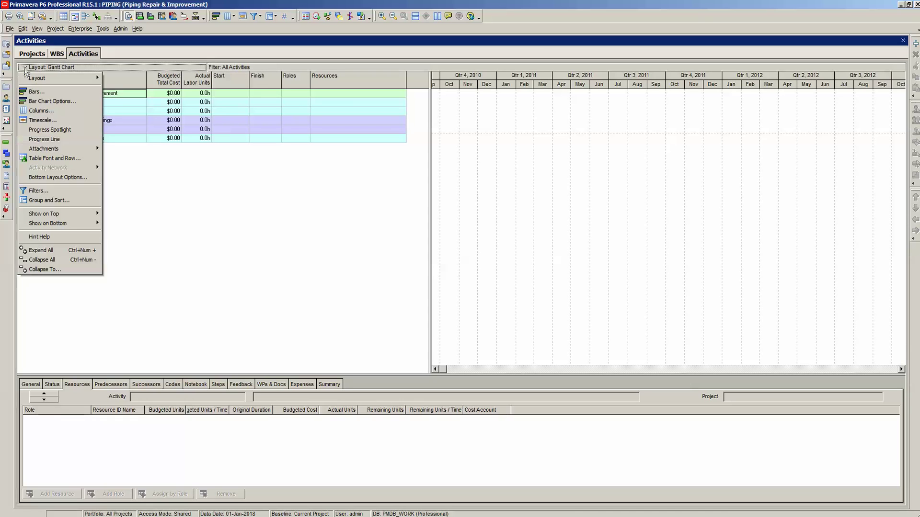
pyautogui.moveTo(34, 78)
pyautogui.click(142, 77)
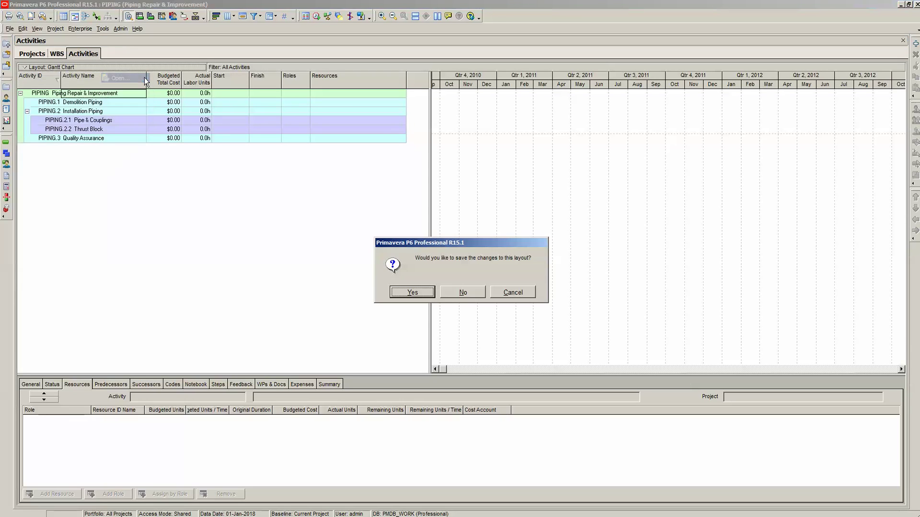
pyautogui.click(481, 290)
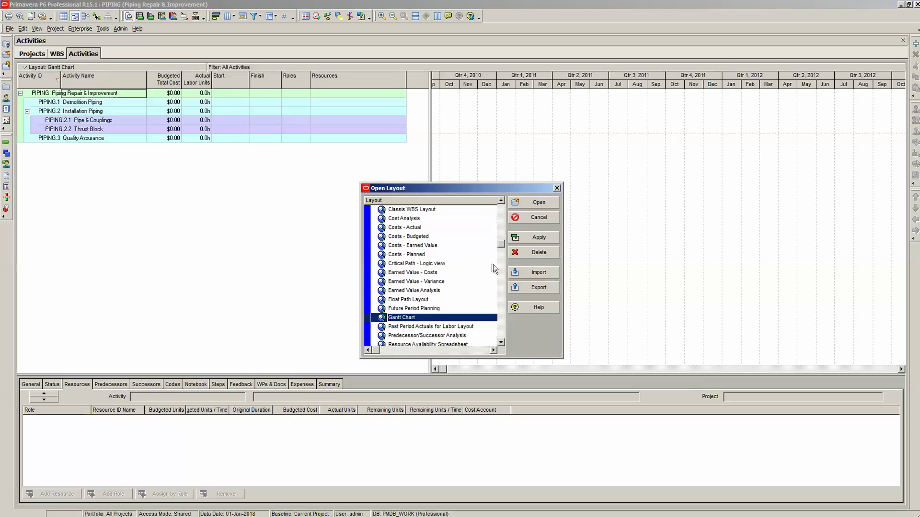
pyautogui.click(522, 202)
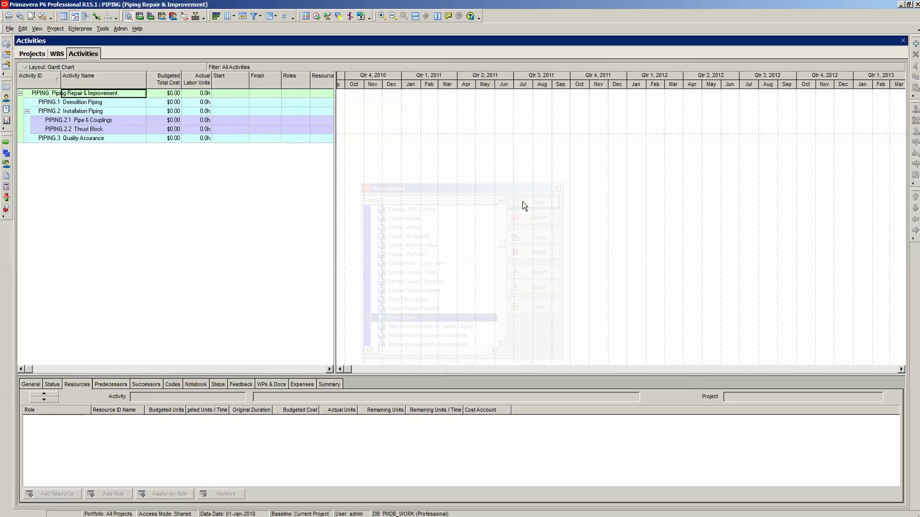
pyautogui.moveTo(335, 255); pyautogui.dragTo(408, 270)
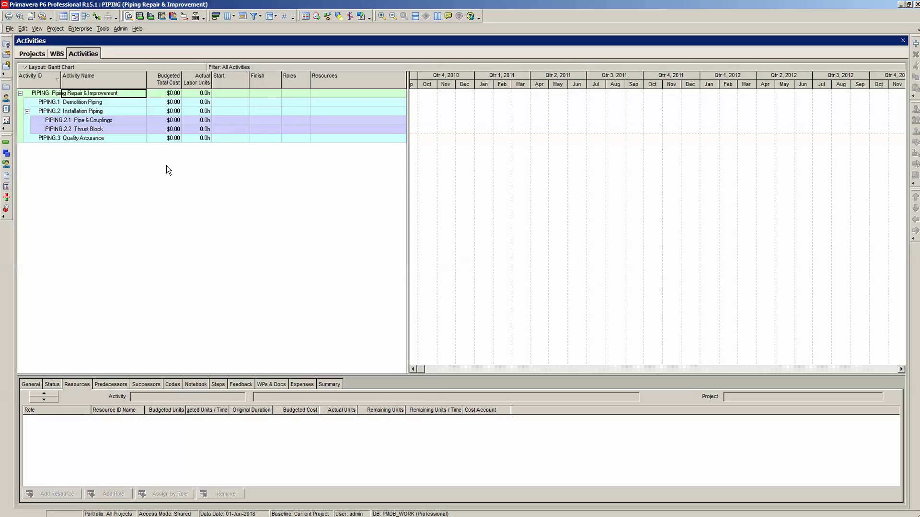
# In the Group and Sort settings, turn off ID / Code for the WBS grouping bands and apply it.
pyautogui.click(270, 17)
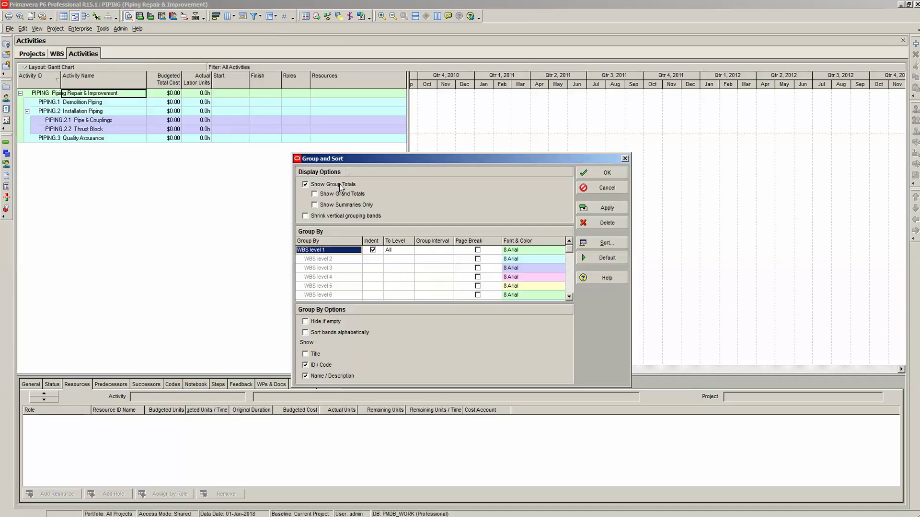
pyautogui.moveTo(346, 162); pyautogui.dragTo(266, 121)
pyautogui.click(251, 325)
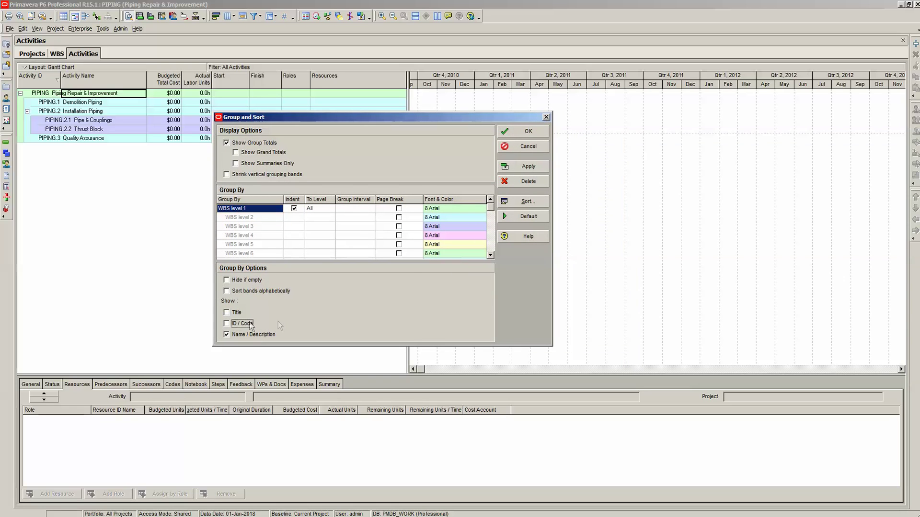
pyautogui.click(510, 167)
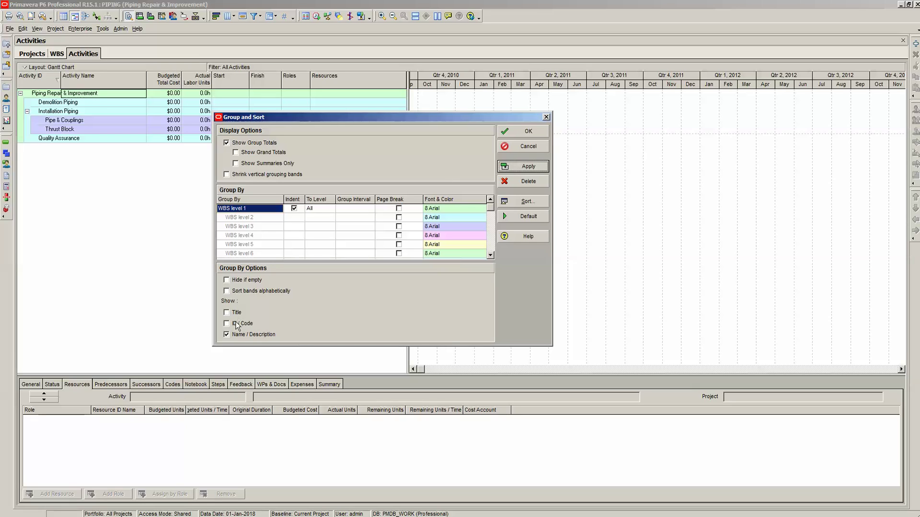
# Turn on both ID / Code and Title for the WBS grouping bands and apply the change.
pyautogui.click(237, 325)
pyautogui.click(236, 314)
pyautogui.click(514, 167)
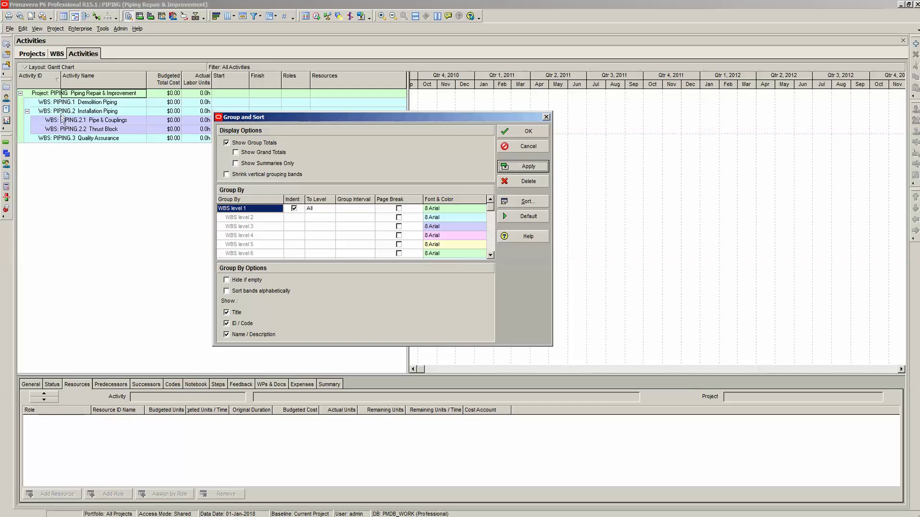
# Turn off Title for the grouping bands, apply the change and close the Group and Sort settings.
pyautogui.click(237, 313)
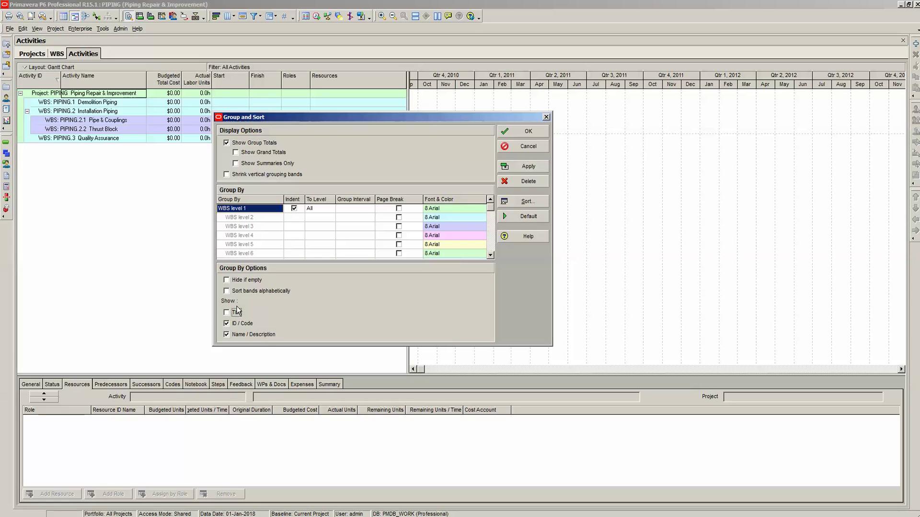
pyautogui.click(516, 167)
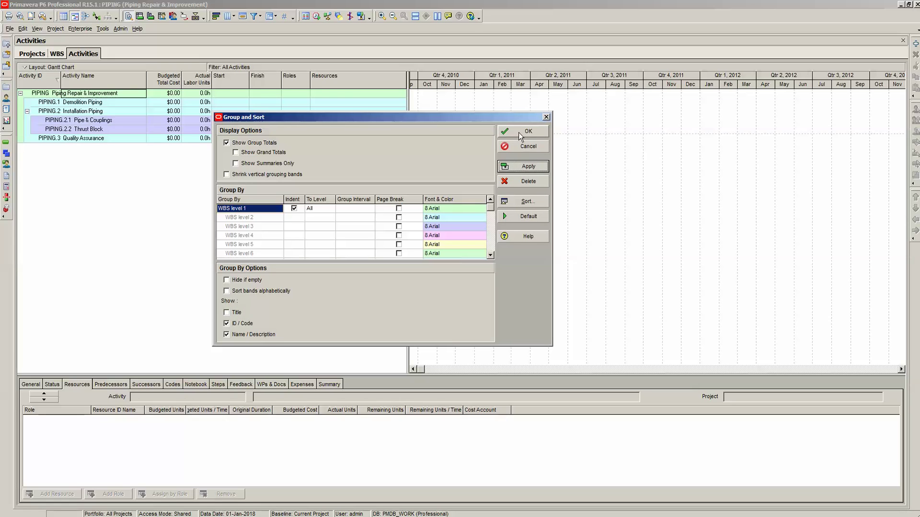
pyautogui.click(518, 133)
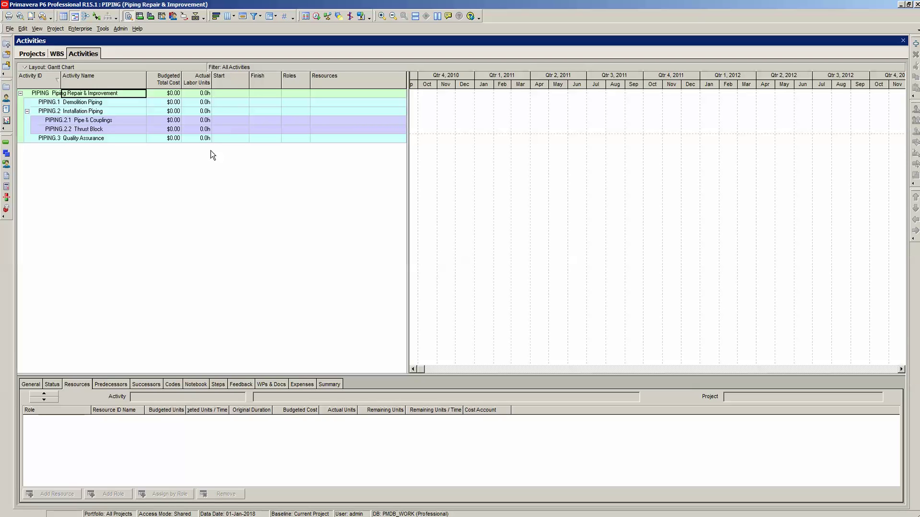
# Place the Activities view beside the WBS view in a new vertical tab group and adjust the widths of the panes.
pyautogui.click(57, 54)
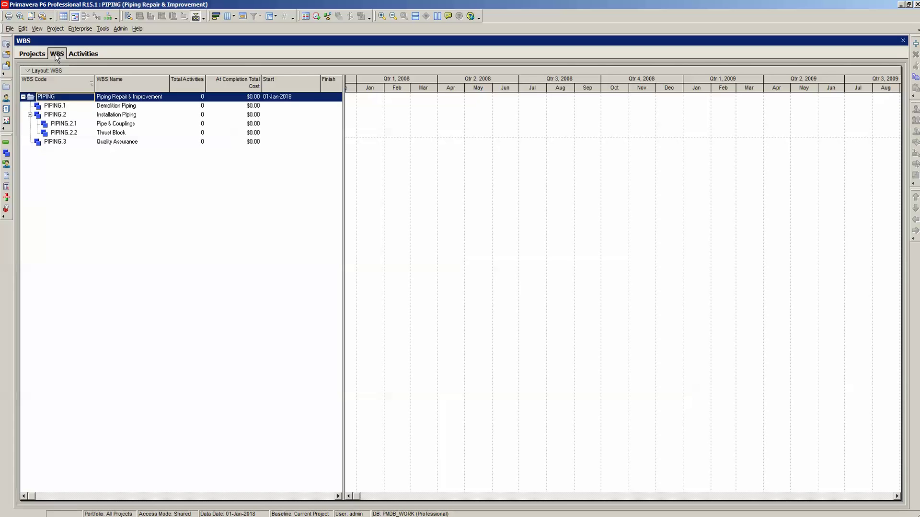
pyautogui.click(82, 53)
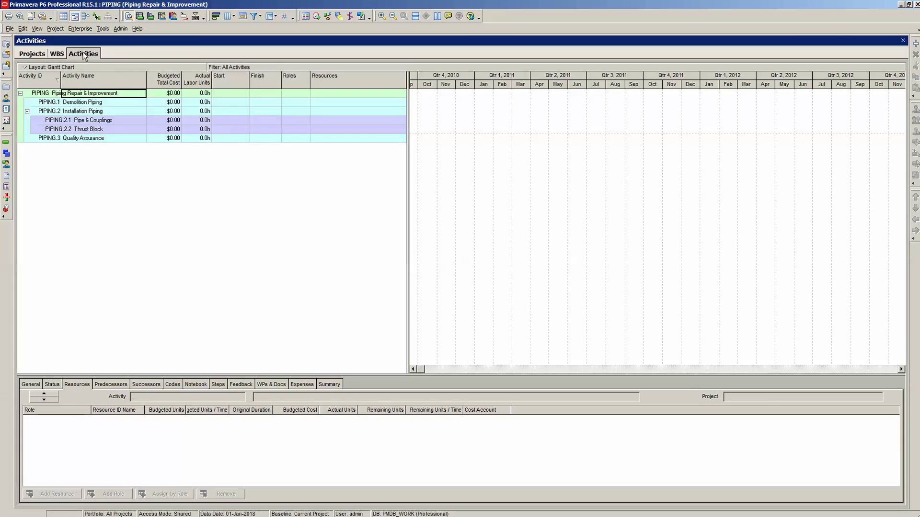
pyautogui.click(37, 28)
pyautogui.moveTo(63, 193)
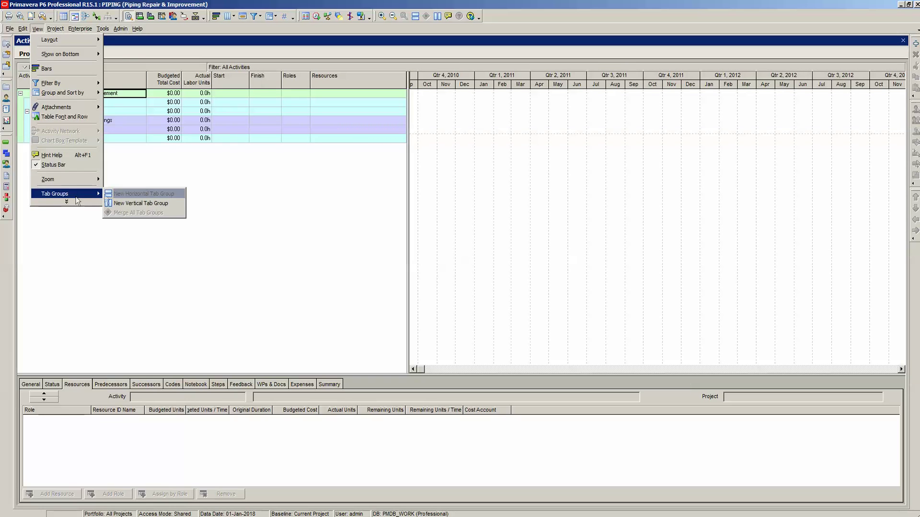
pyautogui.click(177, 204)
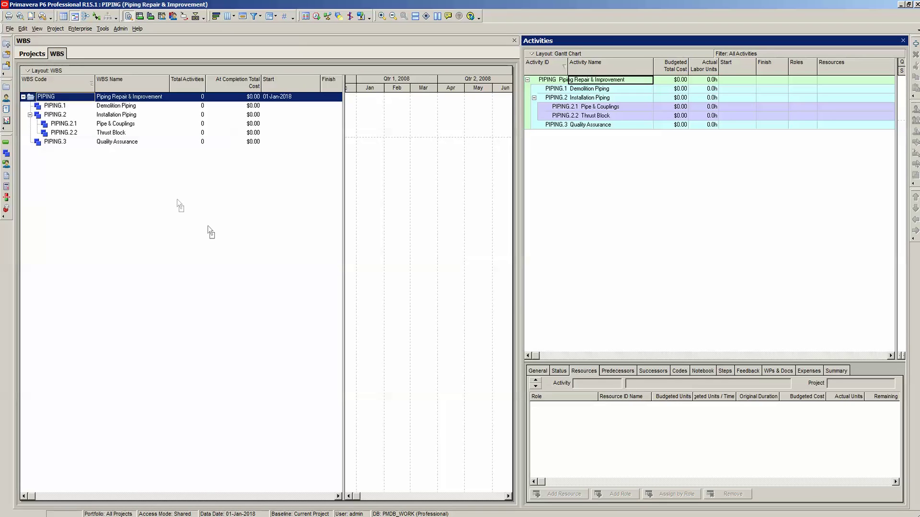
pyautogui.moveTo(519, 299); pyautogui.dragTo(479, 300)
pyautogui.moveTo(855, 302); pyautogui.dragTo(728, 317)
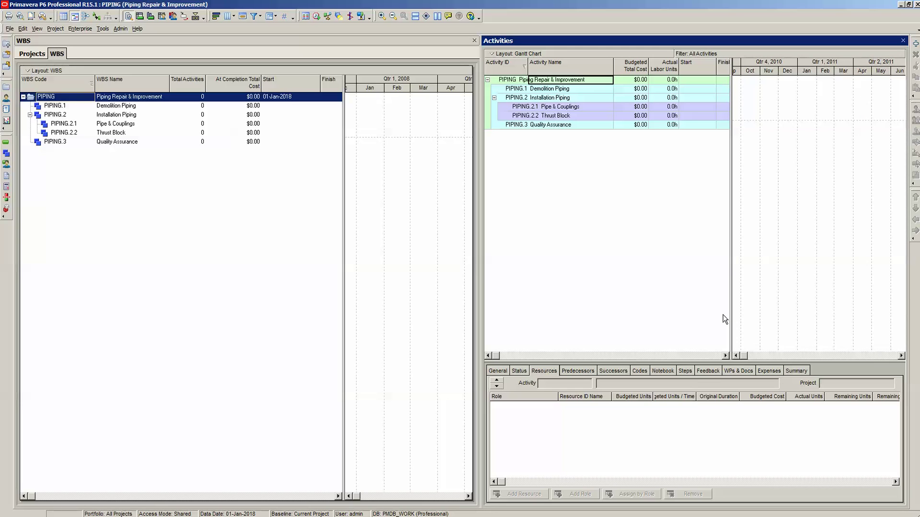
# Select Demolition Piping in the WBS view and merge all tab groups back into one.
pyautogui.click(54, 108)
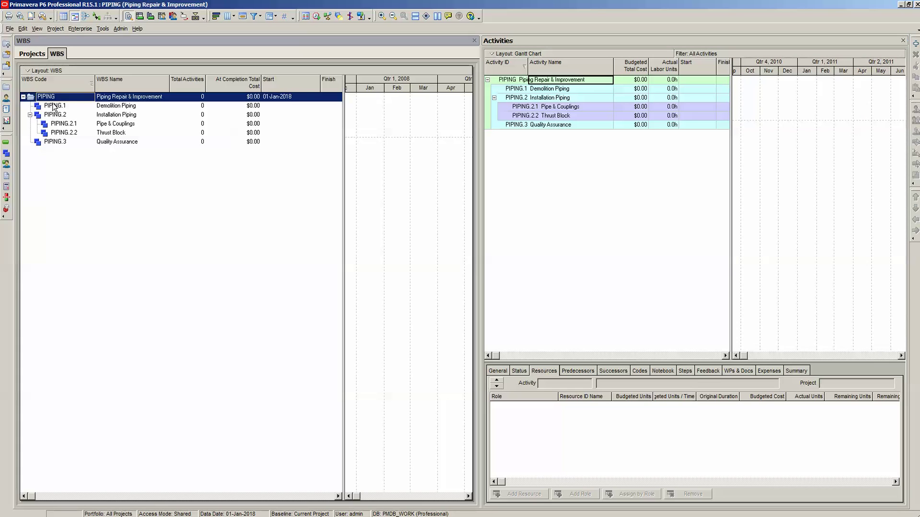
pyautogui.click(54, 107)
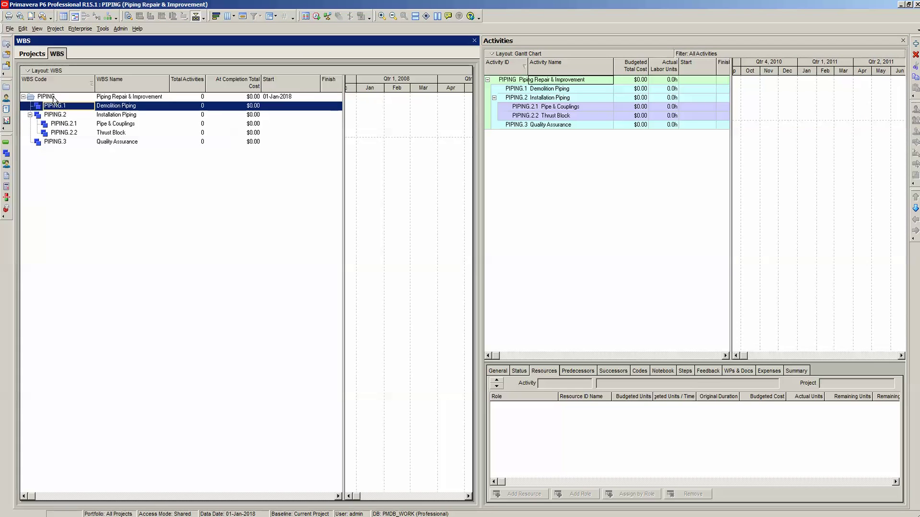
pyautogui.click(54, 97)
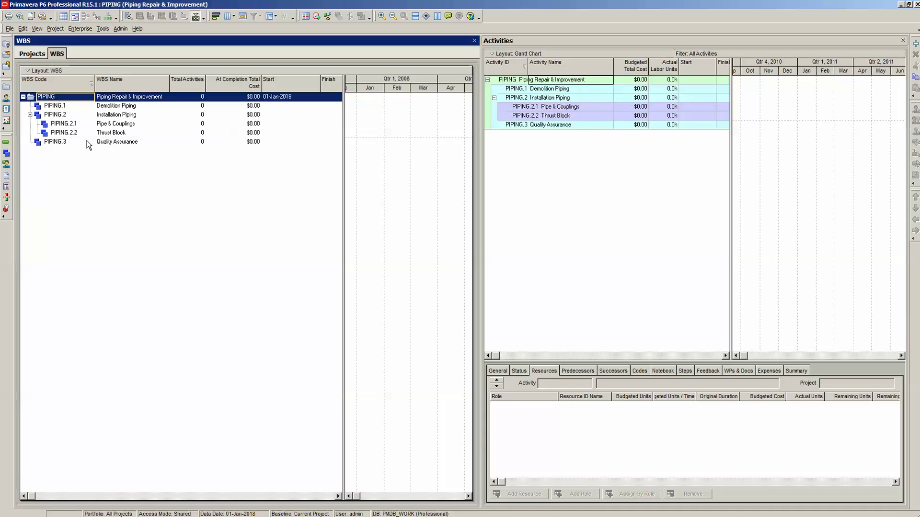
pyautogui.click(56, 107)
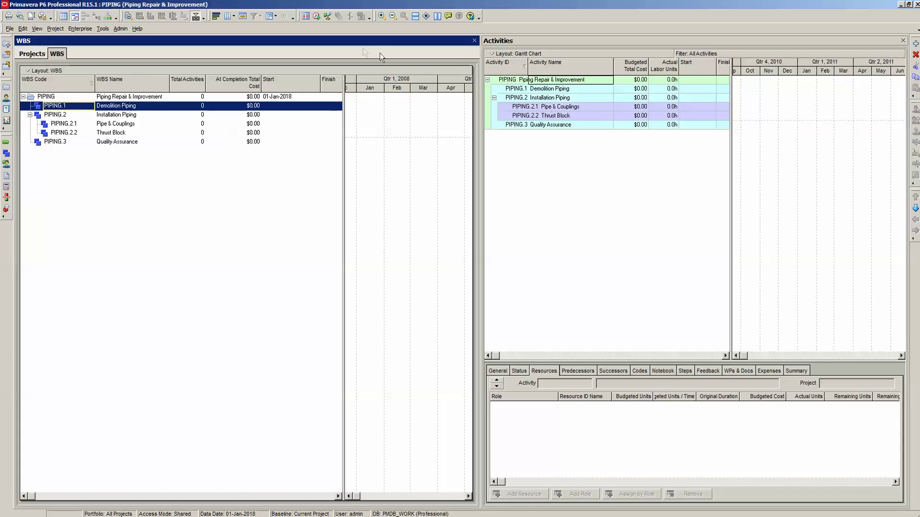
pyautogui.click(38, 29)
pyautogui.moveTo(81, 196)
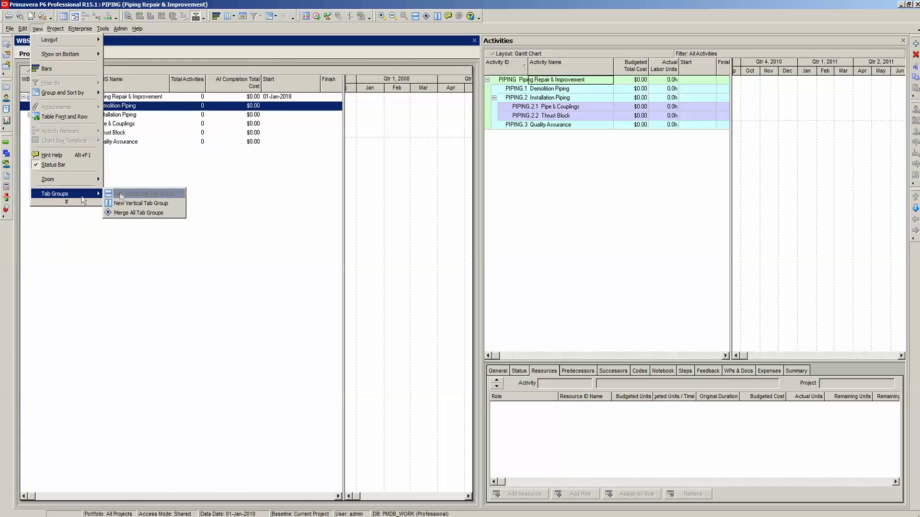
pyautogui.click(168, 213)
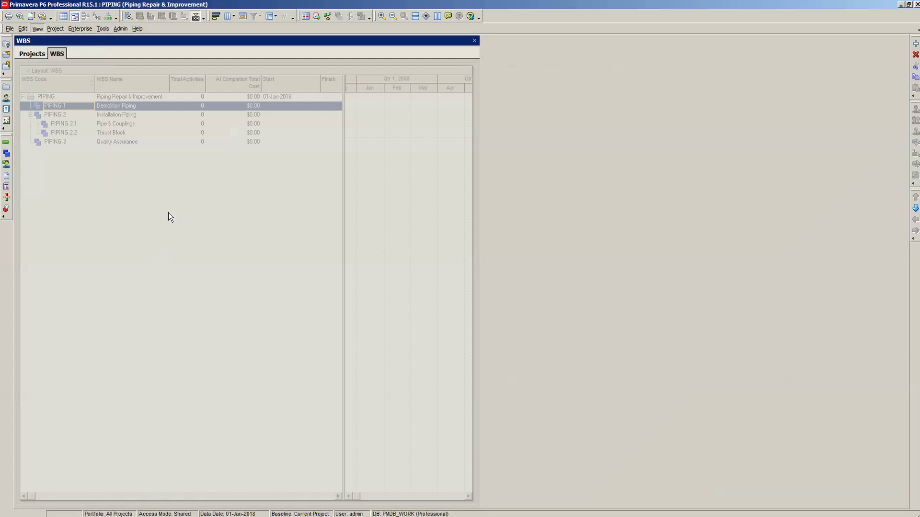